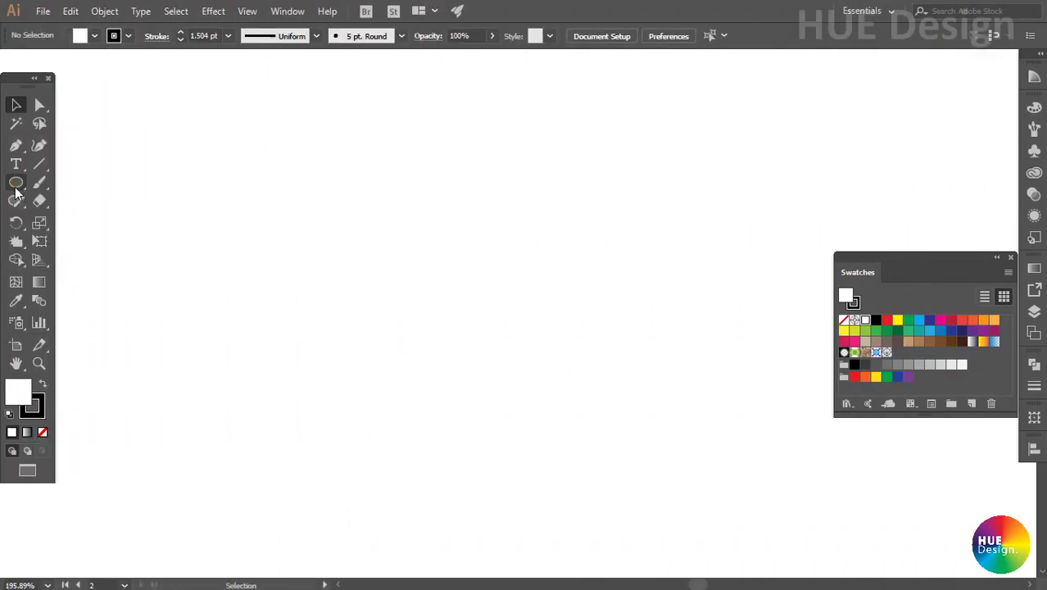
# Create a 20 mm by 20 mm circle with the Ellipse tool.
pyautogui.click(16, 182)
pyautogui.click(240, 298)
pyautogui.write('2')
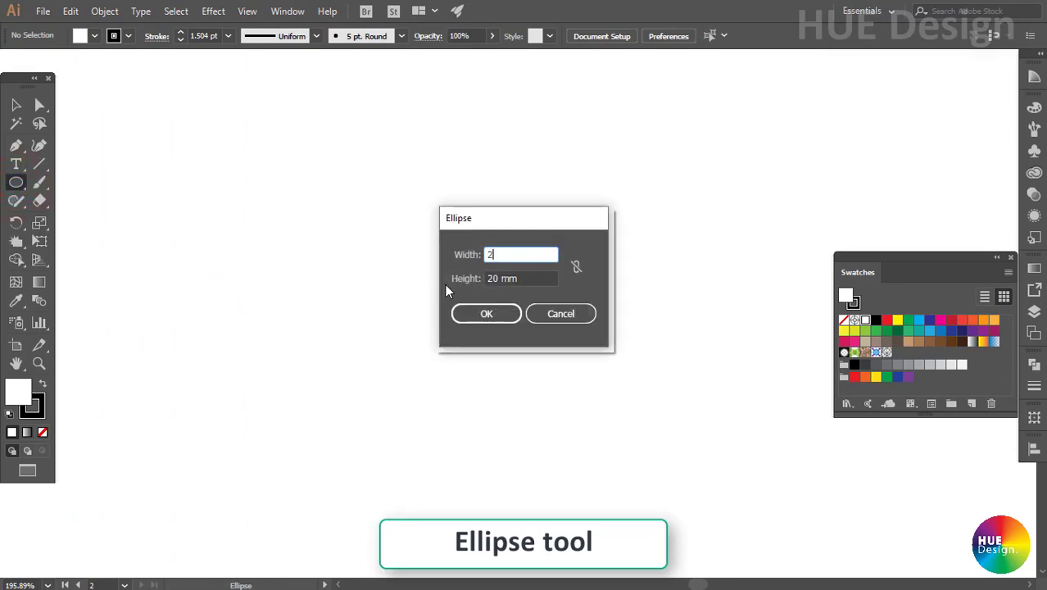
pyautogui.write('01')
pyautogui.press('BackSpace')
pyautogui.press('Tab')
pyautogui.write('20')
pyautogui.press('Return')
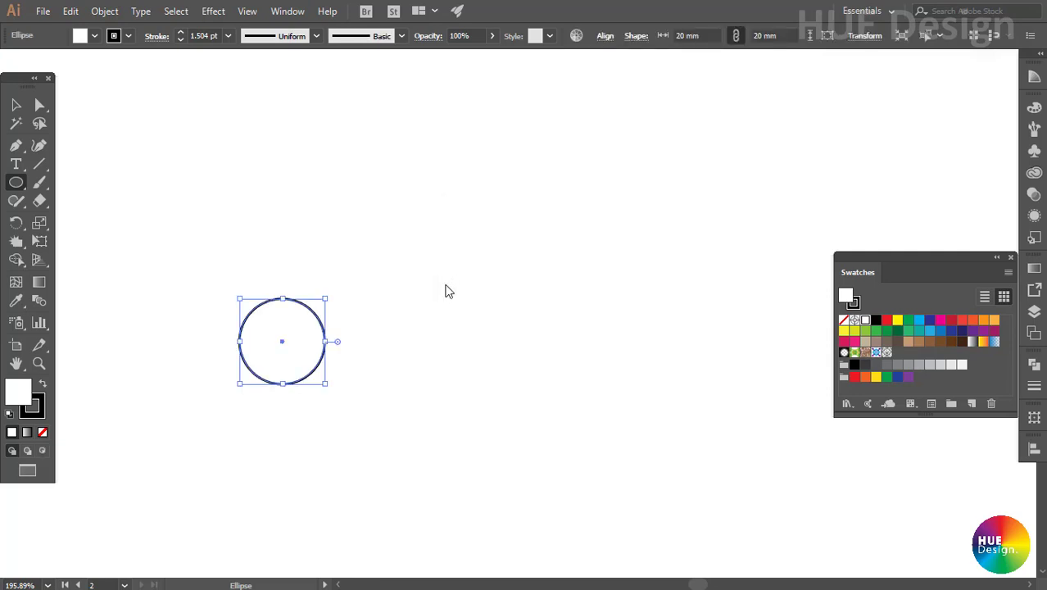
# Position the circles so the bottom pair overlaps the top circle.
pyautogui.press('v')
pyautogui.click(357, 382)
pyautogui.moveTo(302, 340)
pyautogui.mouseDown()
pyautogui.moveTo(441, 223)
pyautogui.moveTo(366, 275)
pyautogui.moveTo(462, 264)
pyautogui.mouseUp()
pyautogui.click(590, 312)
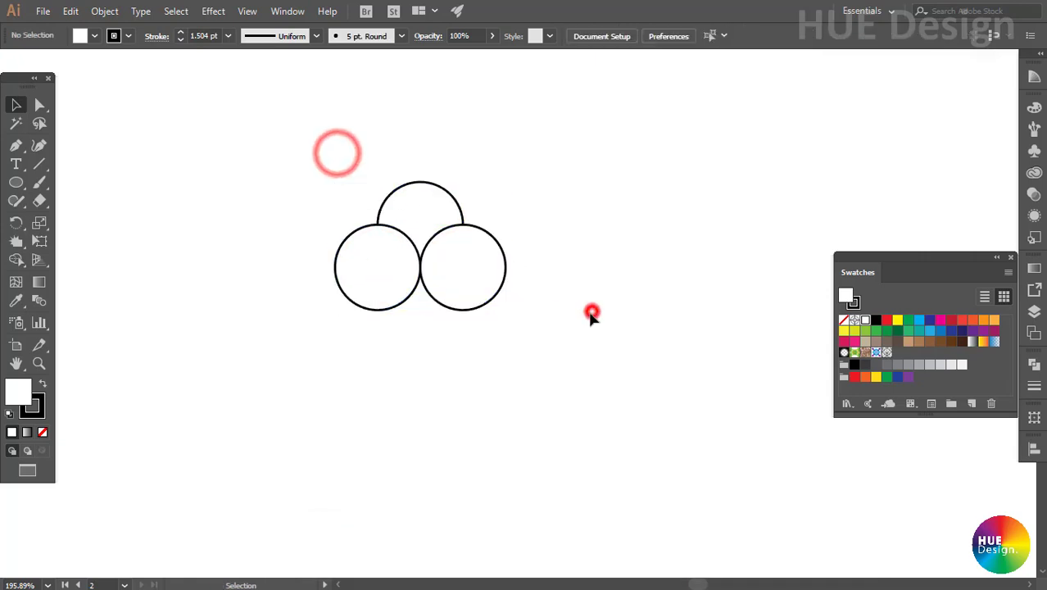
pyautogui.moveTo(533, 356); pyautogui.dragTo(370, 305)
pyautogui.moveTo(451, 292); pyautogui.dragTo(451, 284)
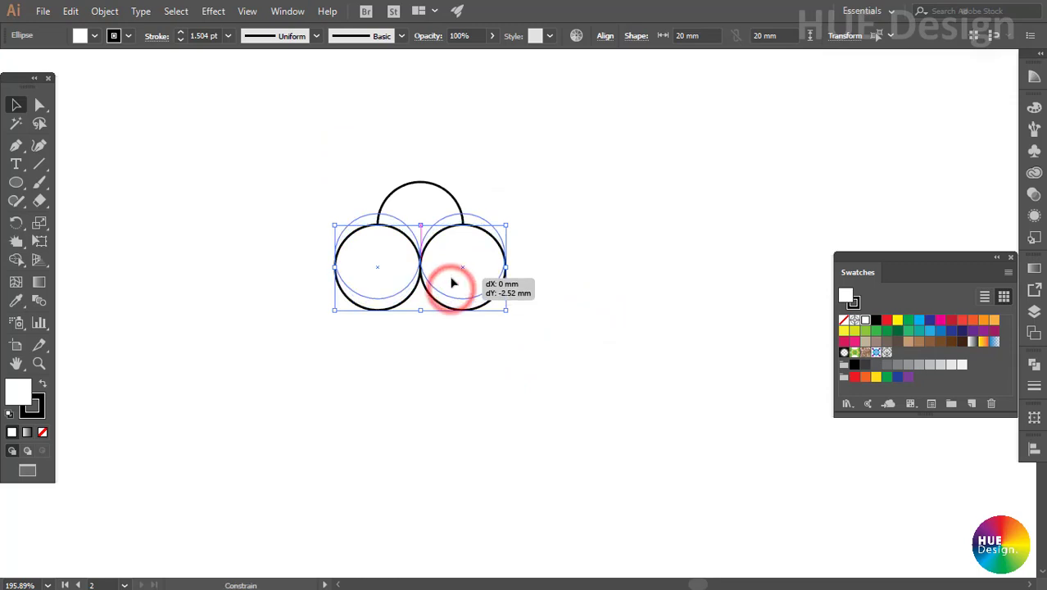
# Marquee-select all three circles in the cluster.
pyautogui.click(587, 307)
pyautogui.moveTo(297, 161); pyautogui.dragTo(554, 290)
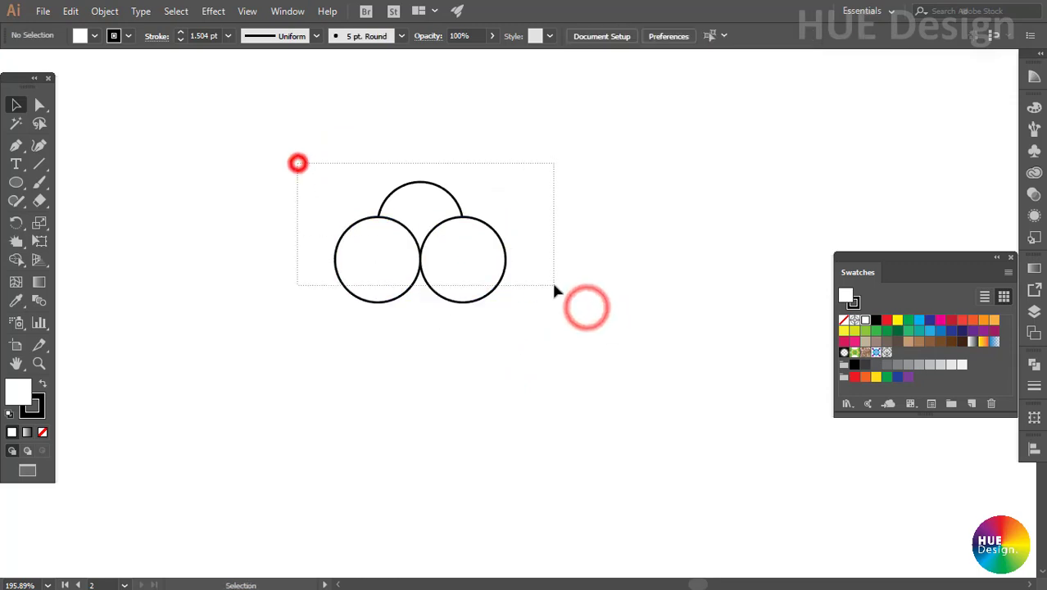
pyautogui.click(551, 285)
pyautogui.click(523, 311)
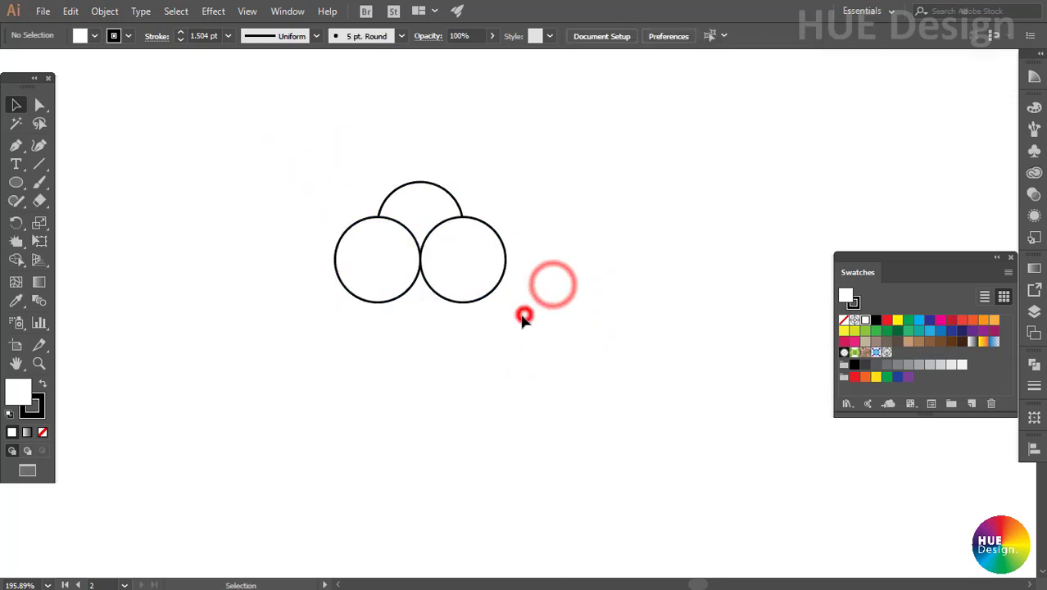
pyautogui.moveTo(294, 164); pyautogui.dragTo(539, 328)
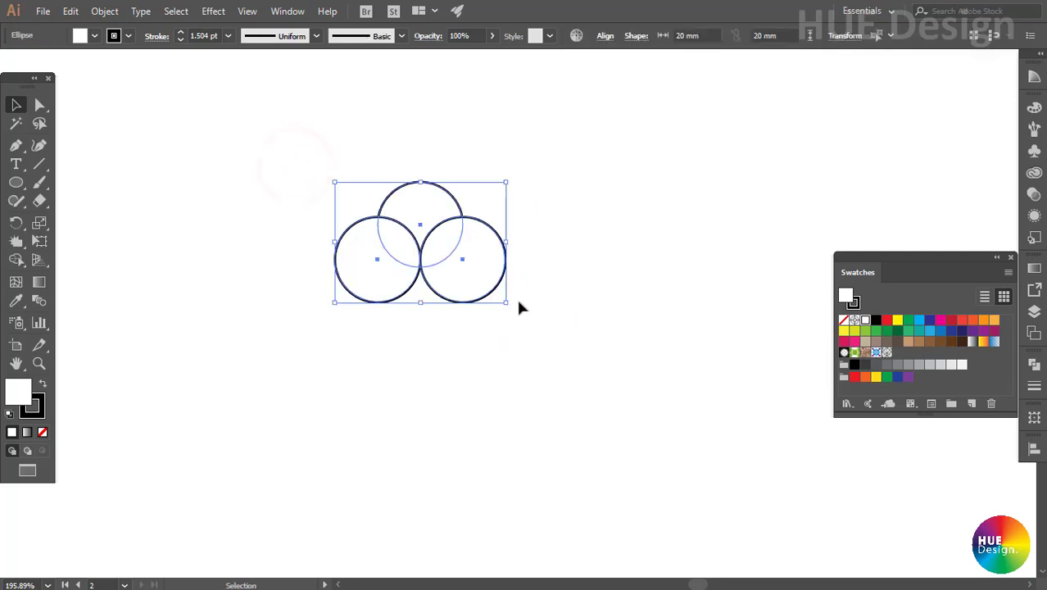
# Merge the three circles into a single cloud shape with the Shape Builder.
pyautogui.click(16, 260)
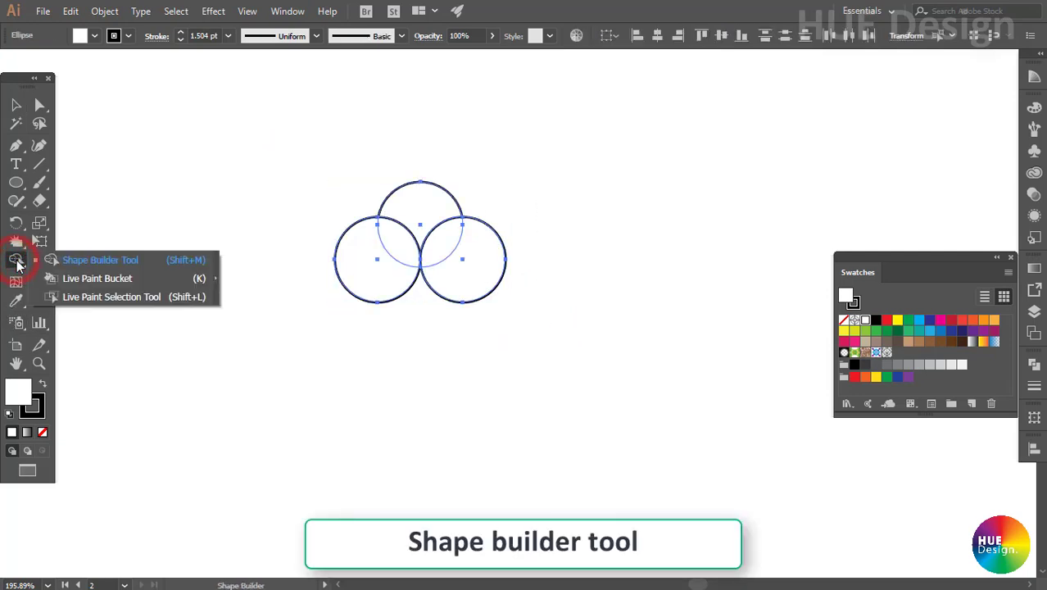
pyautogui.moveTo(353, 272)
pyautogui.mouseDown()
pyautogui.moveTo(412, 239)
pyautogui.moveTo(477, 276)
pyautogui.mouseUp()
pyautogui.press('v')
pyautogui.click(635, 304)
pyautogui.click(448, 261)
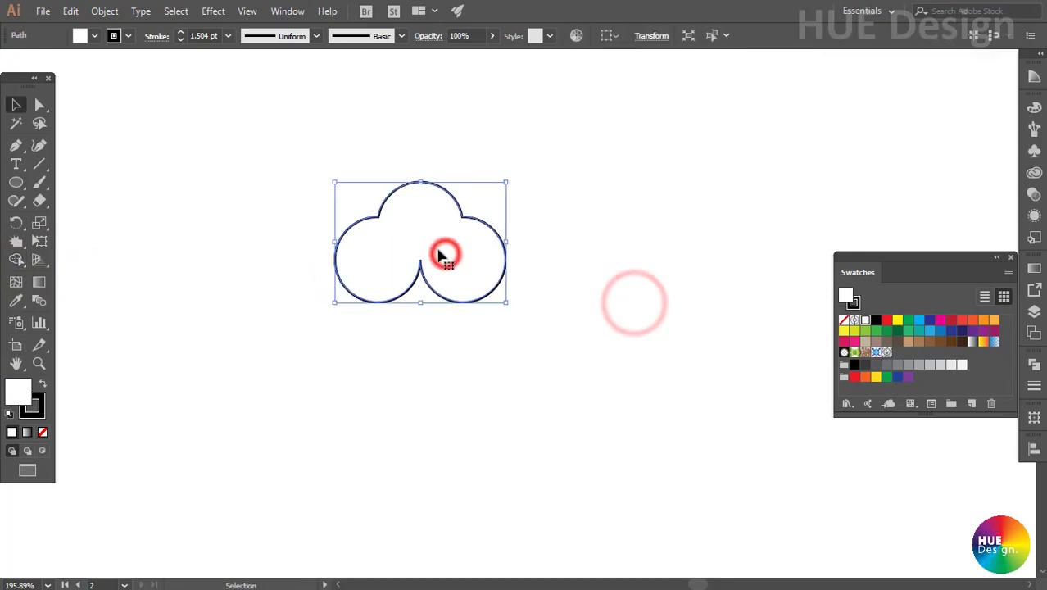
# Add a 3 mm Offset Path outline around the cloud.
pyautogui.keyDown('ctrl'); pyautogui.click(356, 196); pyautogui.keyUp('ctrl')
pyautogui.moveTo(506, 282); pyautogui.dragTo(392, 289)
pyautogui.keyDown('ctrl'); pyautogui.click(347, 252); pyautogui.keyUp('ctrl')
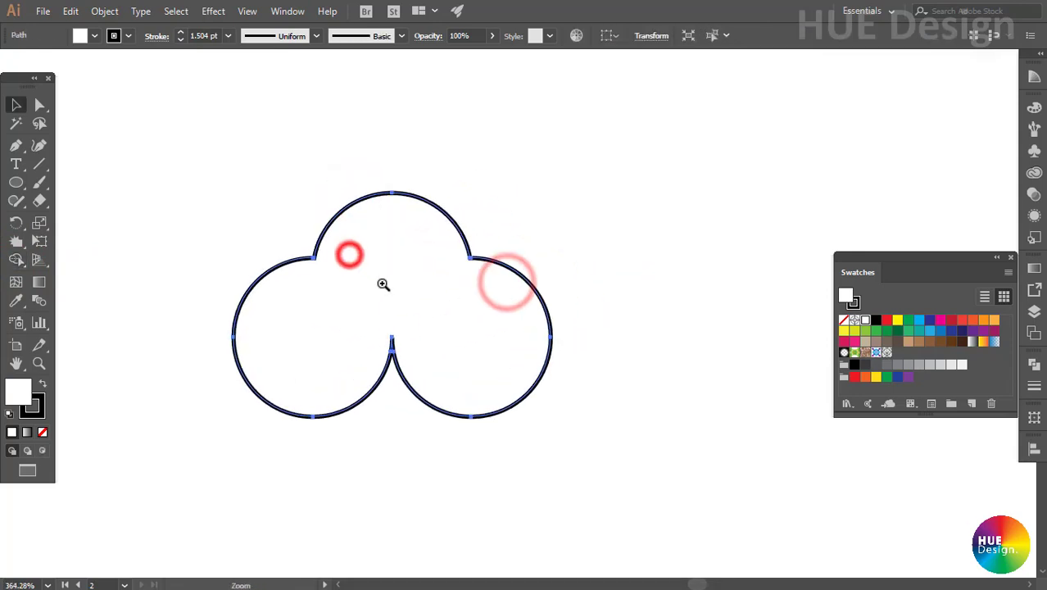
pyautogui.click(103, 11)
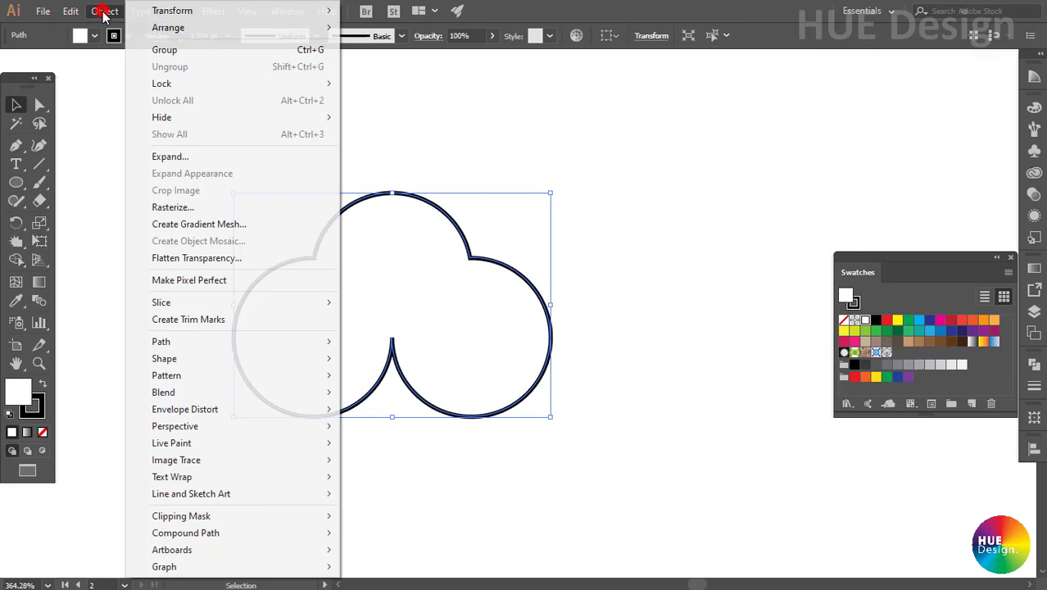
pyautogui.click(183, 343)
pyautogui.click(387, 398)
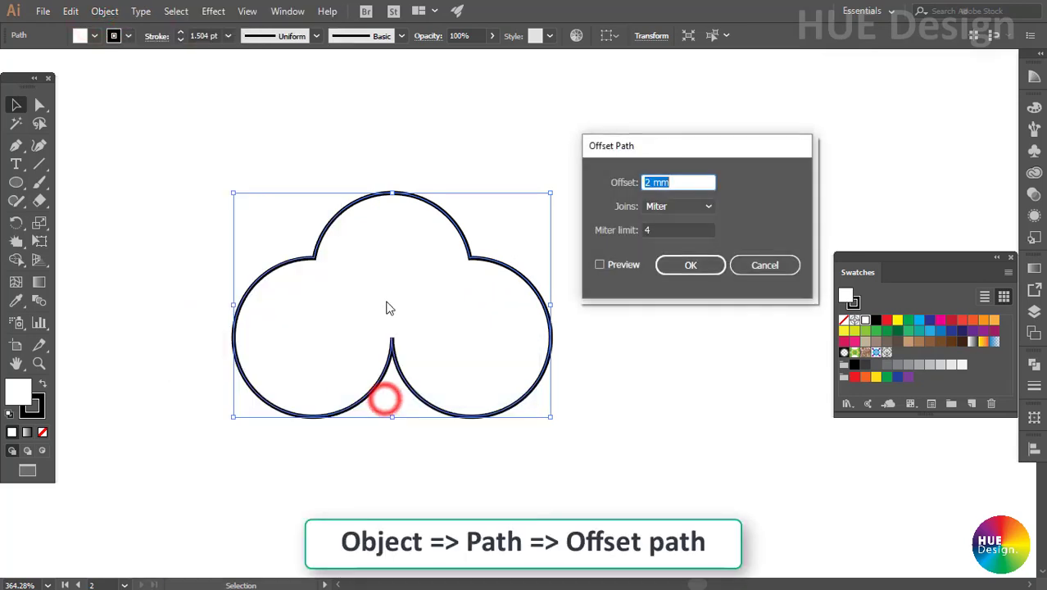
pyautogui.click(614, 266)
pyautogui.click(679, 183)
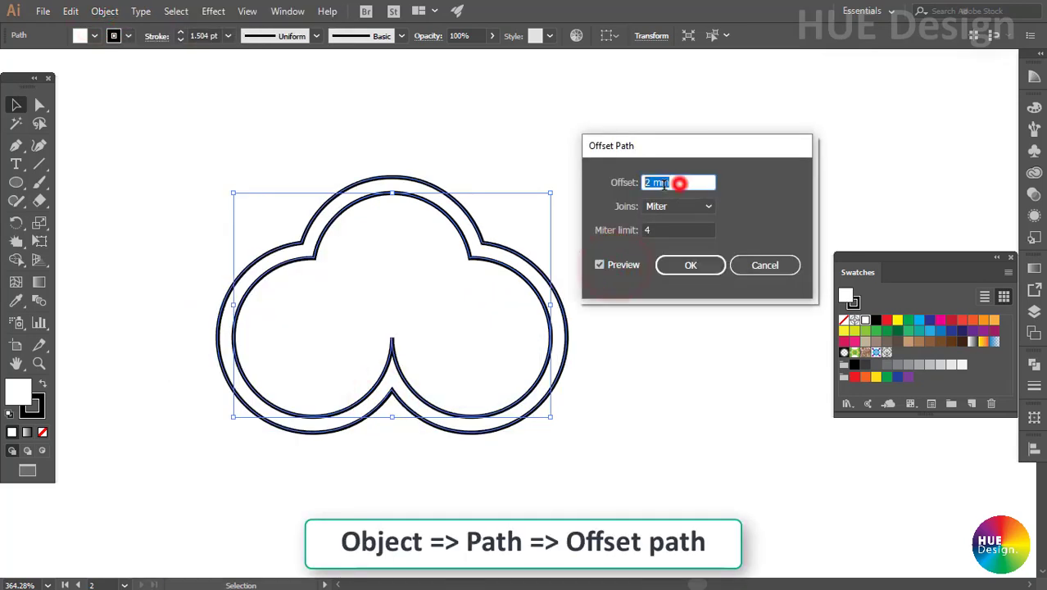
pyautogui.write('3')
pyautogui.click(615, 266)
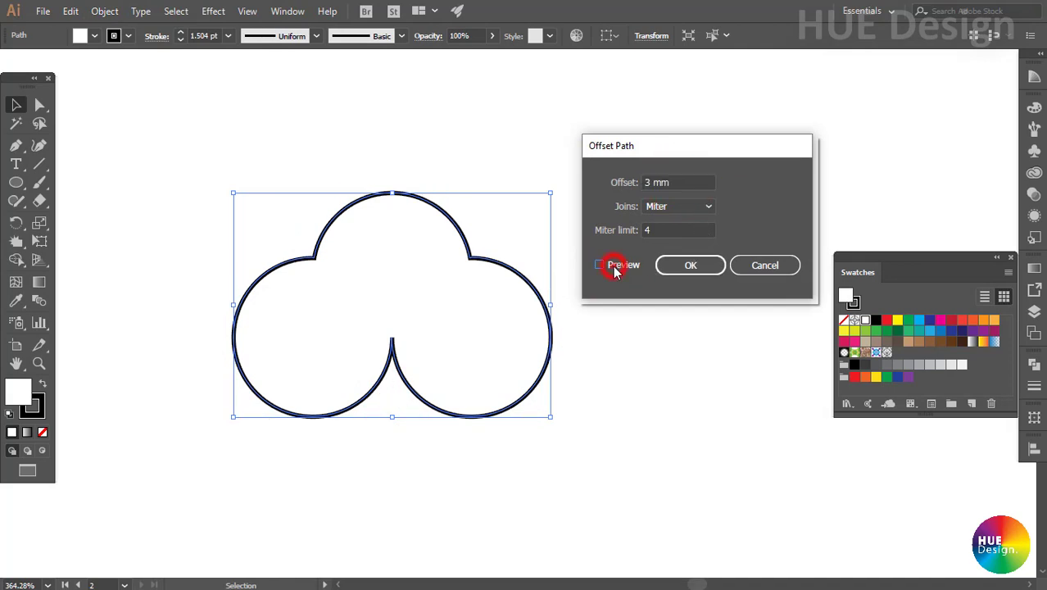
pyautogui.click(614, 264)
pyautogui.click(690, 267)
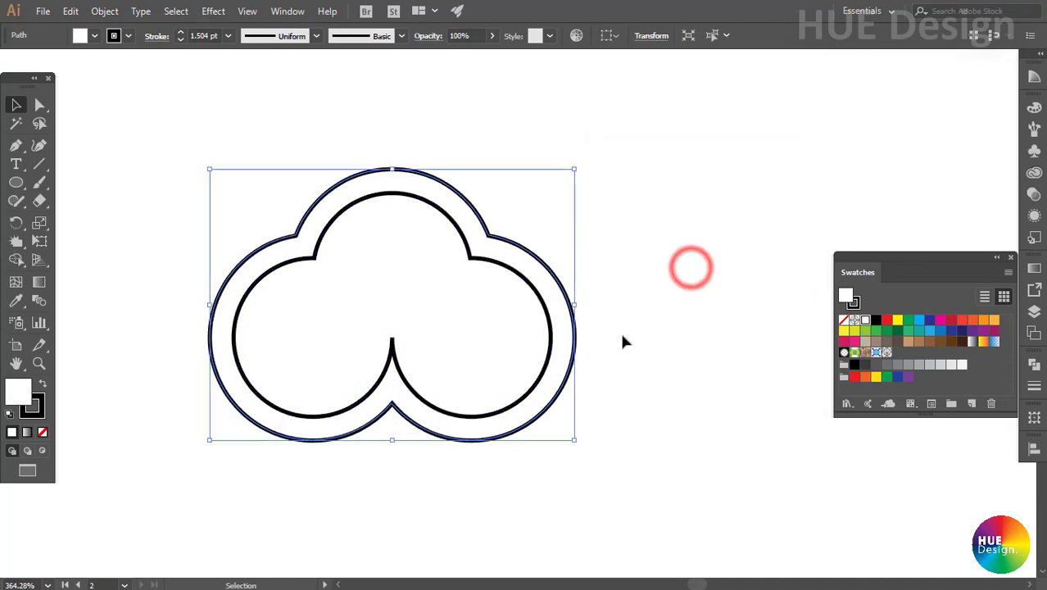
# Set the outer cloud outline's stroke weight to 4 pt.
pyautogui.keyDown('alt'); pyautogui.click(554, 476); pyautogui.keyUp('alt')
pyautogui.moveTo(508, 422); pyautogui.dragTo(495, 403)
pyautogui.click(575, 311)
pyautogui.click(533, 251)
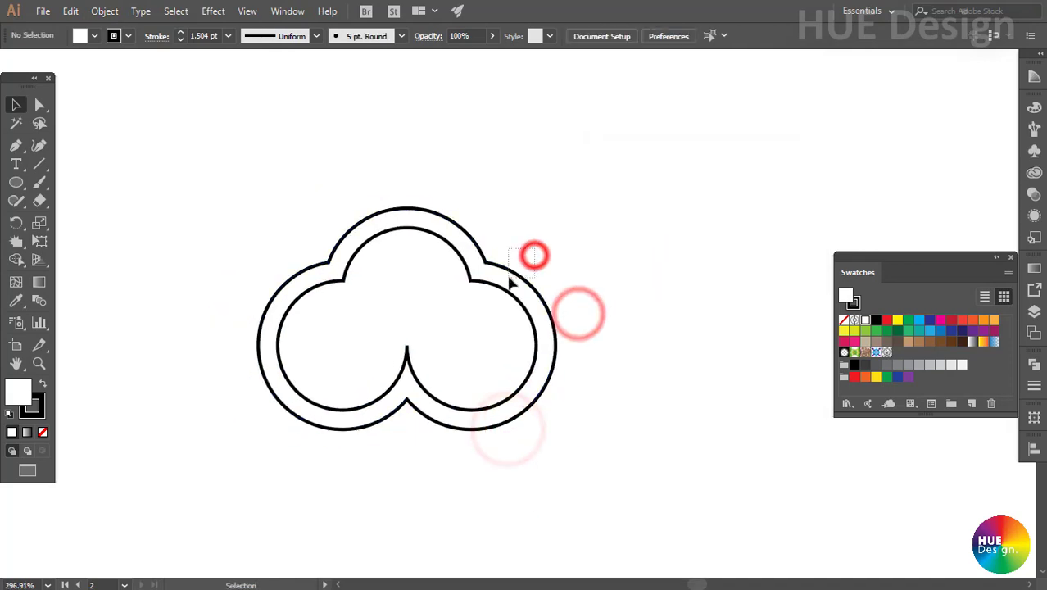
pyautogui.click(1032, 387)
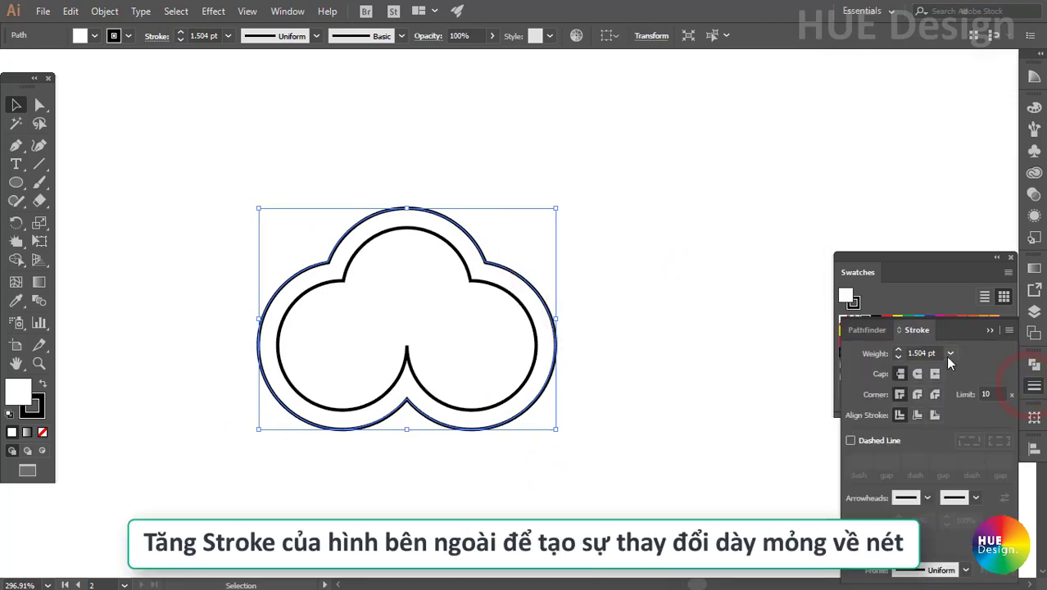
pyautogui.click(950, 353)
pyautogui.click(963, 110)
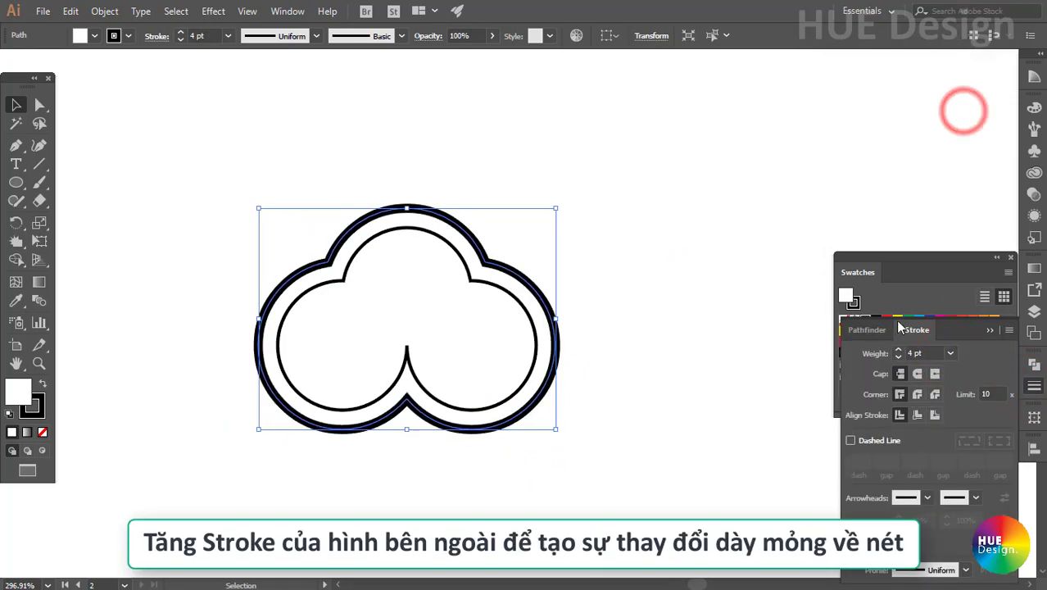
# Set the inner cloud outline's stroke weight to 1.5 pt.
pyautogui.click(736, 321)
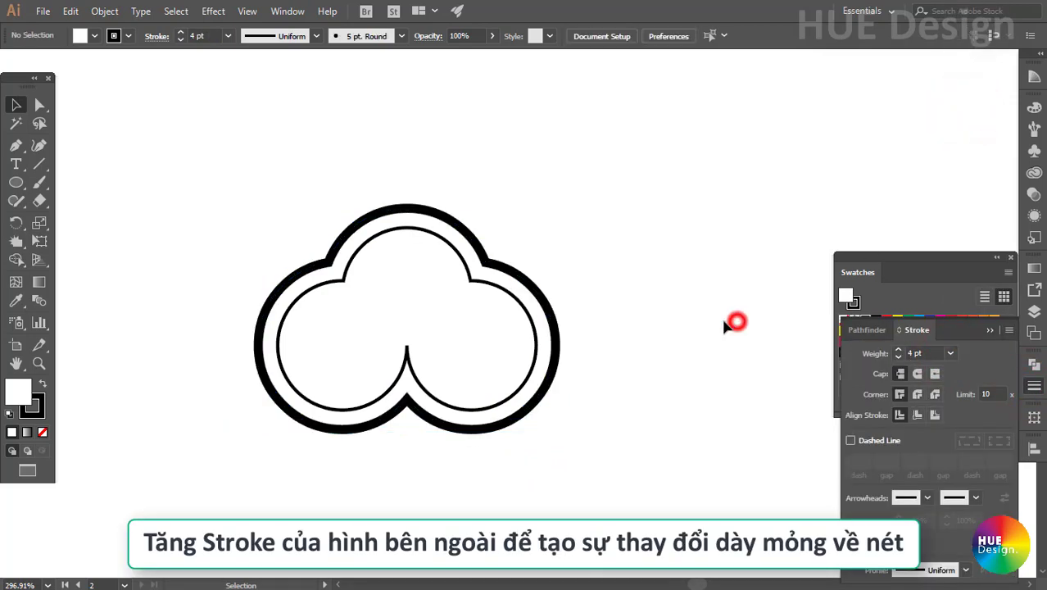
pyautogui.click(488, 285)
pyautogui.click(950, 353)
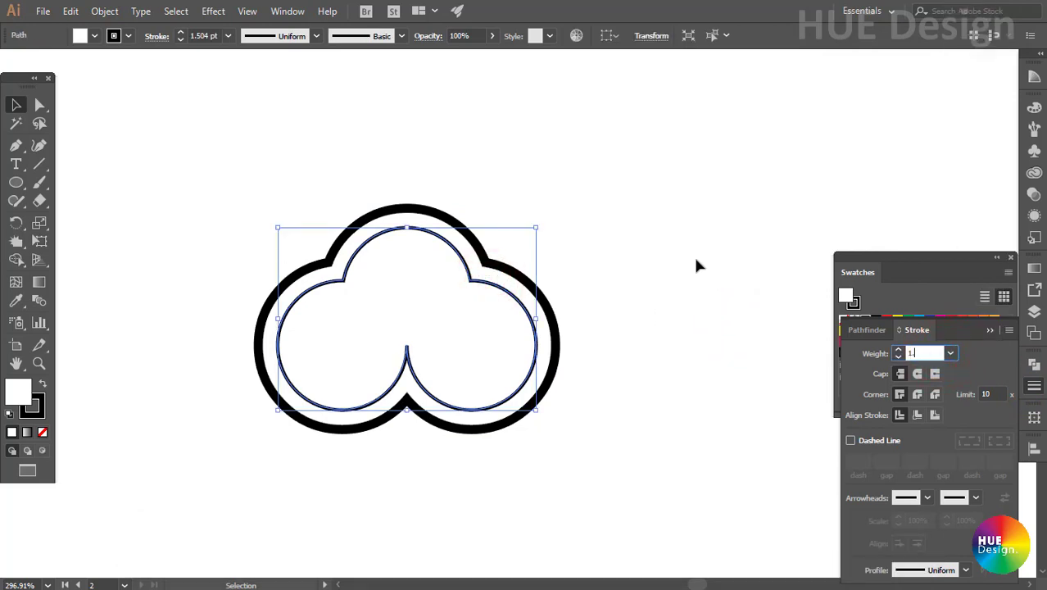
pyautogui.click(594, 167)
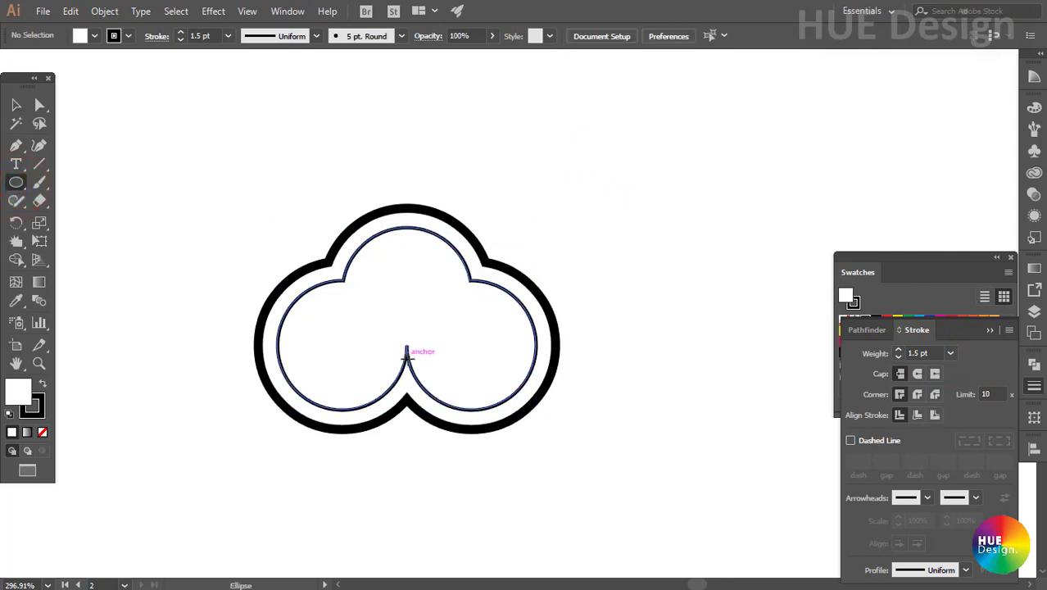
# Draw a 13.016 mm circle at the cloud's bottom notch, black fill and no stroke.
pyautogui.moveTo(406, 352)
pyautogui.mouseDown()
pyautogui.moveTo(432, 317)
pyautogui.moveTo(416, 326)
pyautogui.mouseUp()
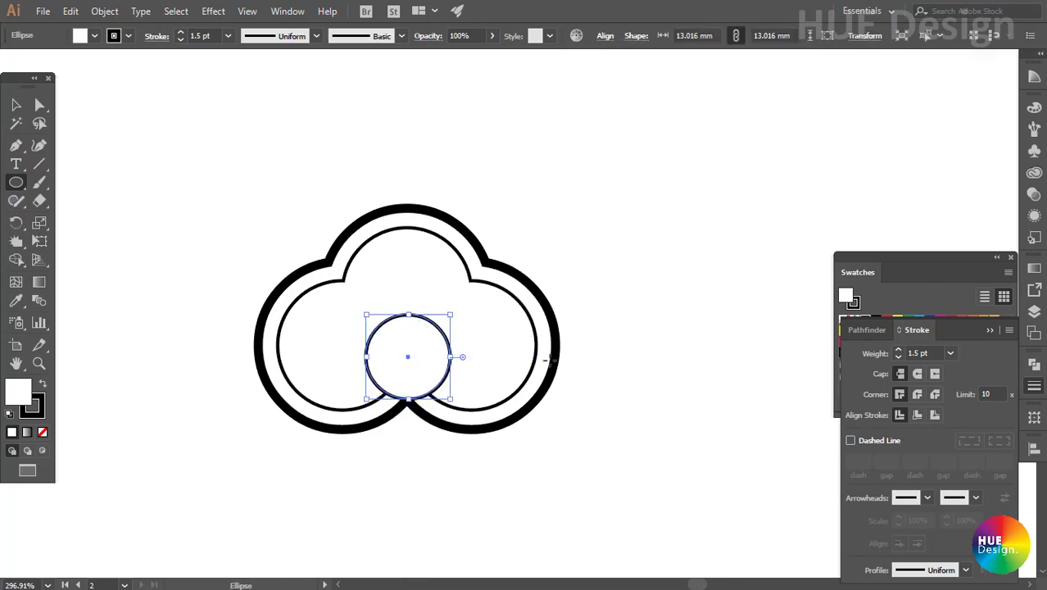
pyautogui.press('v')
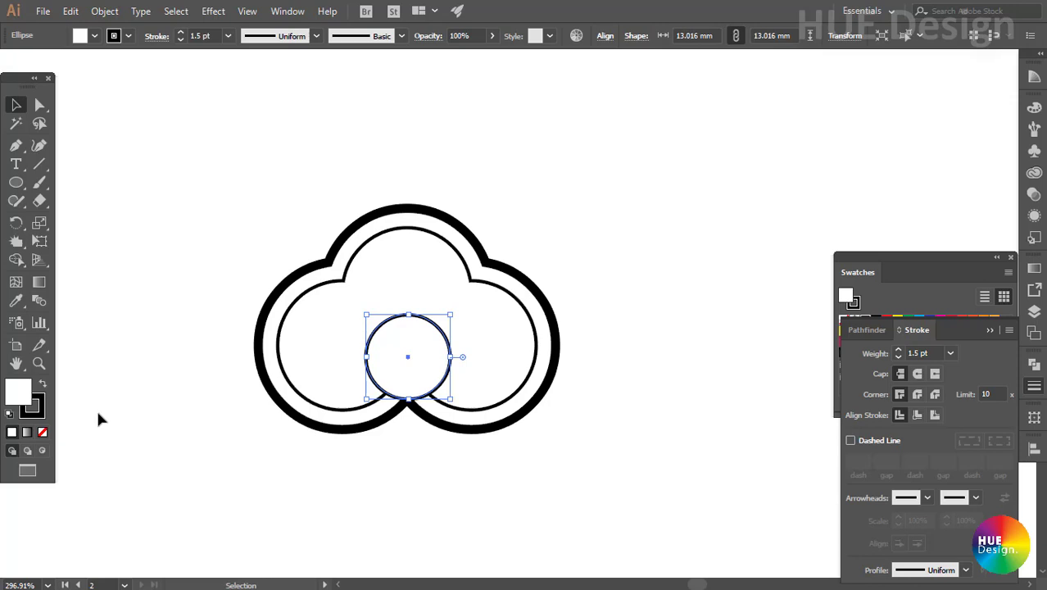
pyautogui.click(33, 404)
pyautogui.click(43, 431)
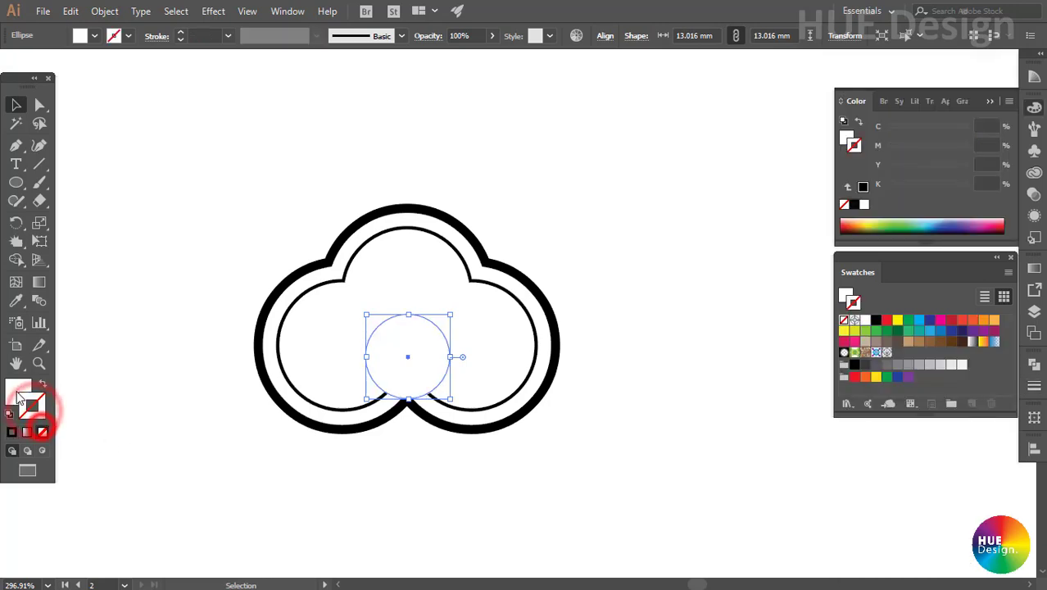
pyautogui.click(15, 385)
pyautogui.click(854, 204)
pyautogui.click(642, 305)
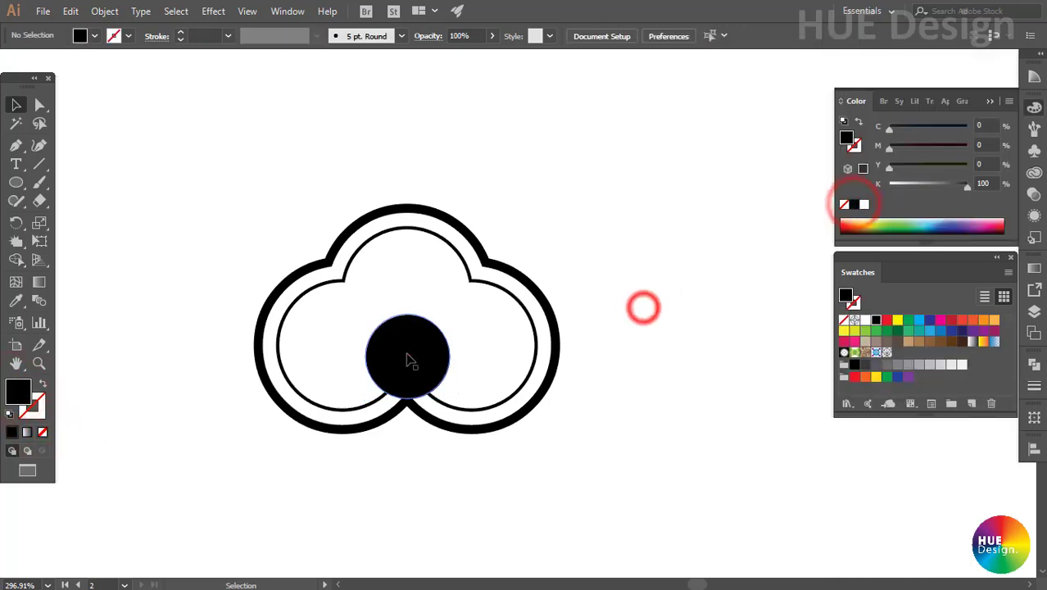
pyautogui.click(407, 354)
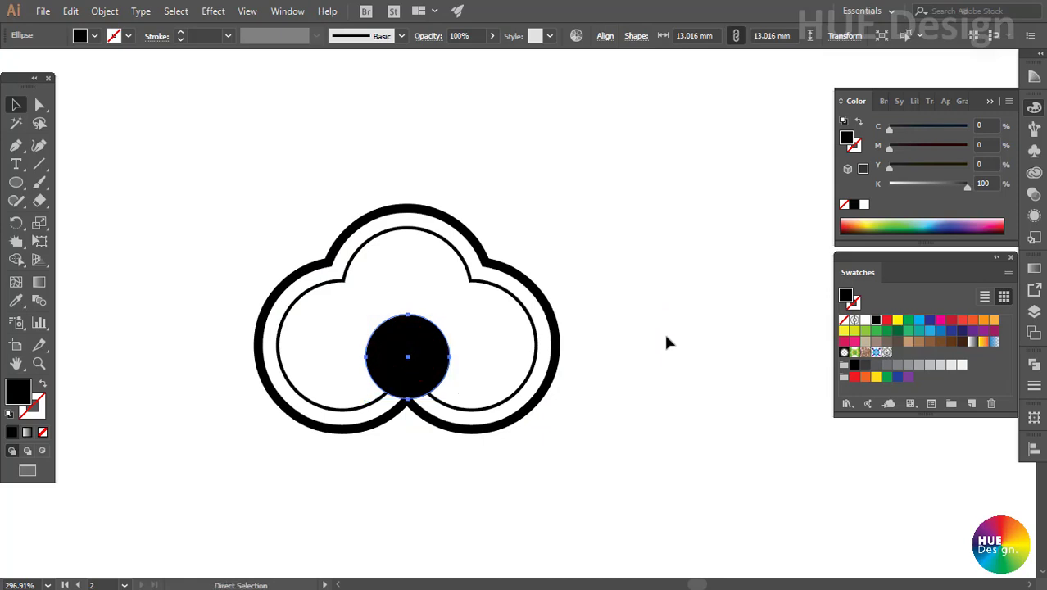
pyautogui.press('v')
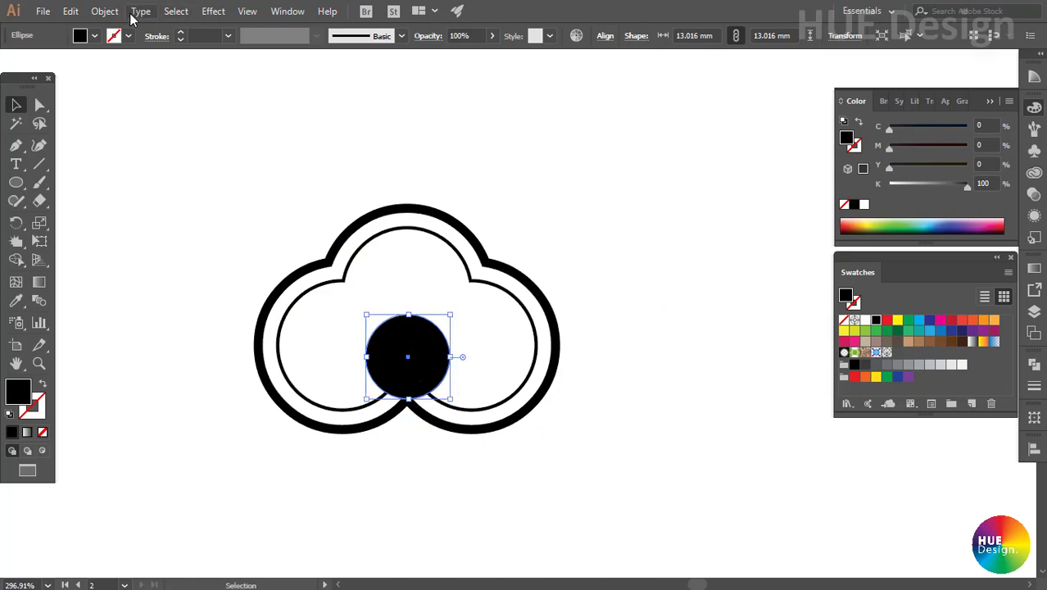
# Draw a black nine-point star outward from the black circle's centre.
pyautogui.click(456, 319)
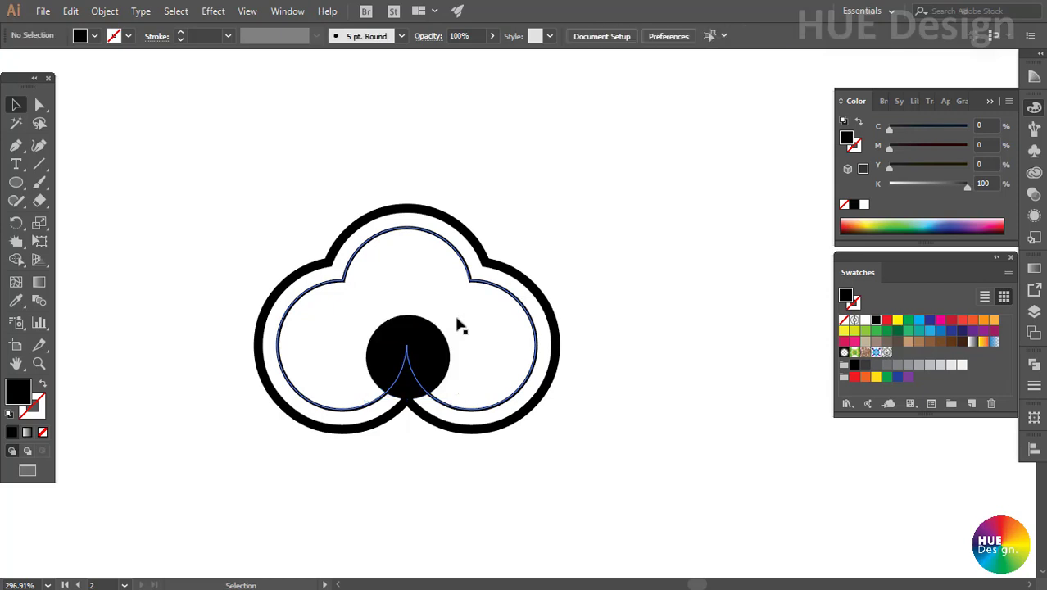
pyautogui.moveTo(17, 187); pyautogui.dragTo(73, 255)
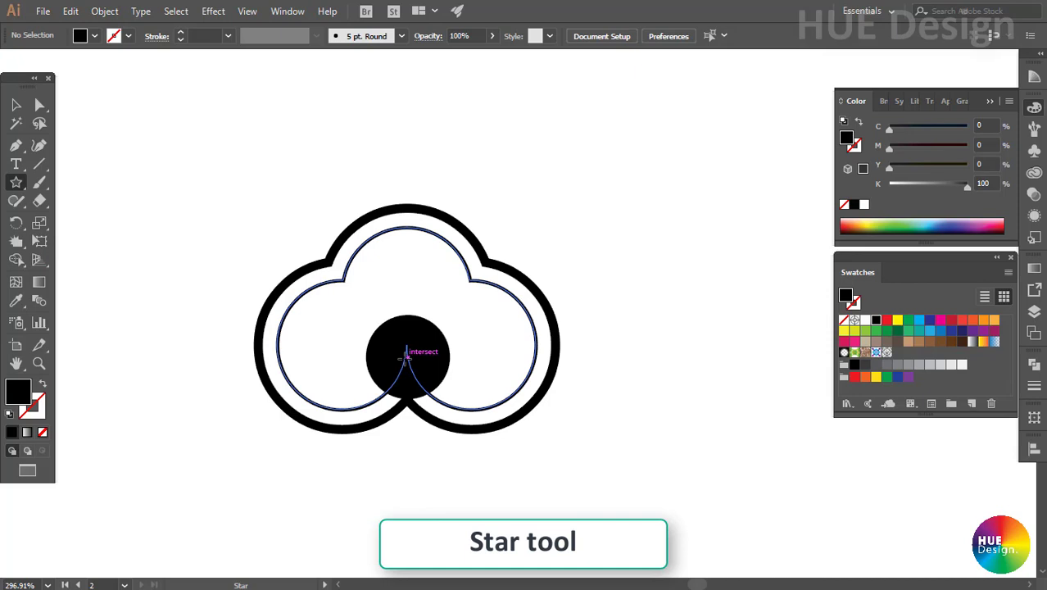
pyautogui.moveTo(408, 354); pyautogui.dragTo(500, 331)
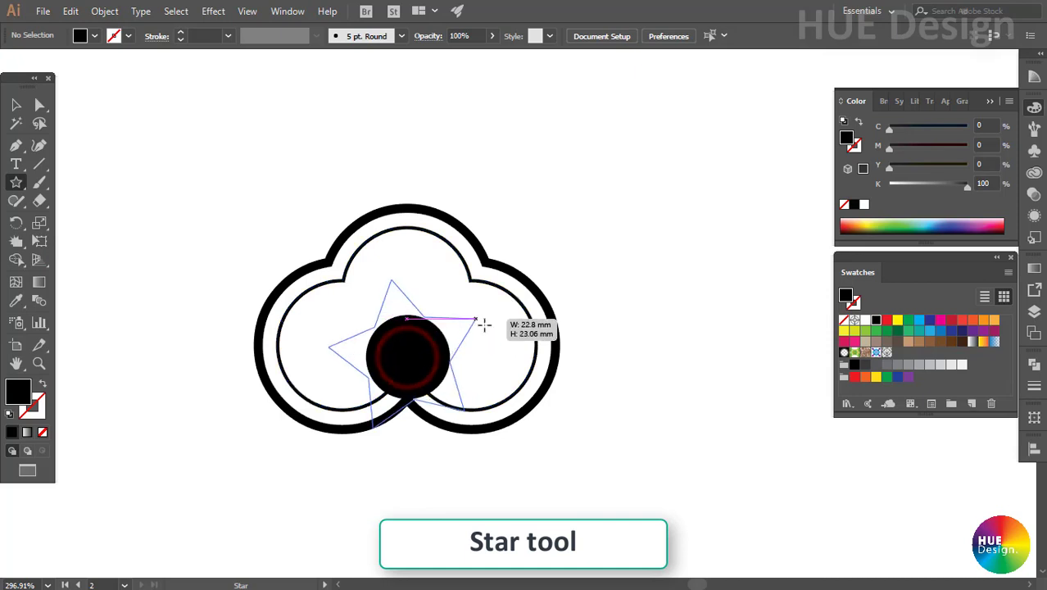
pyautogui.press('pageup')
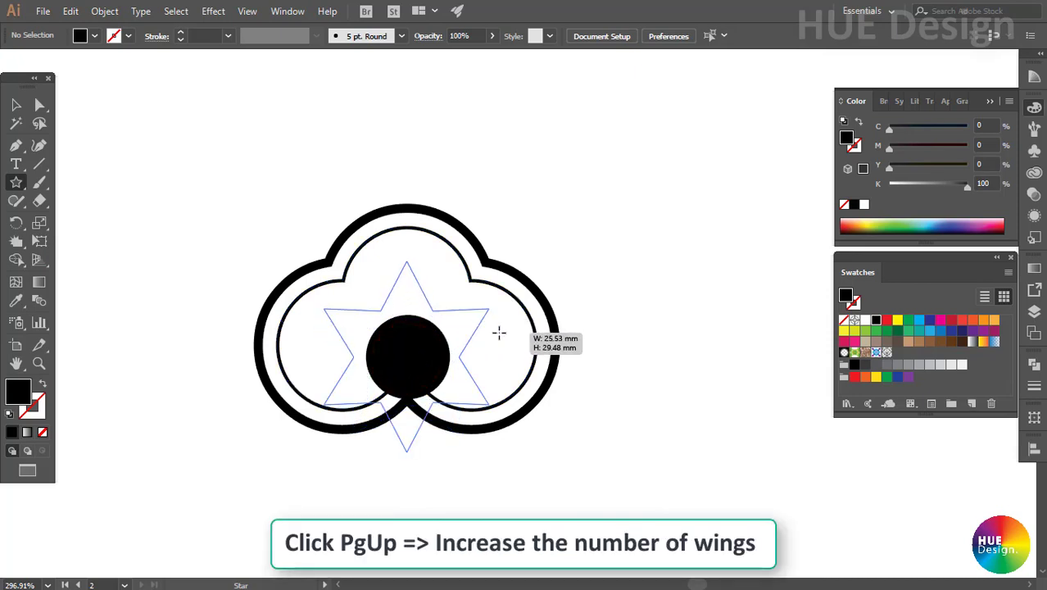
pyautogui.press('pageup')
pyautogui.press('pageup')
pyautogui.press('pageup')
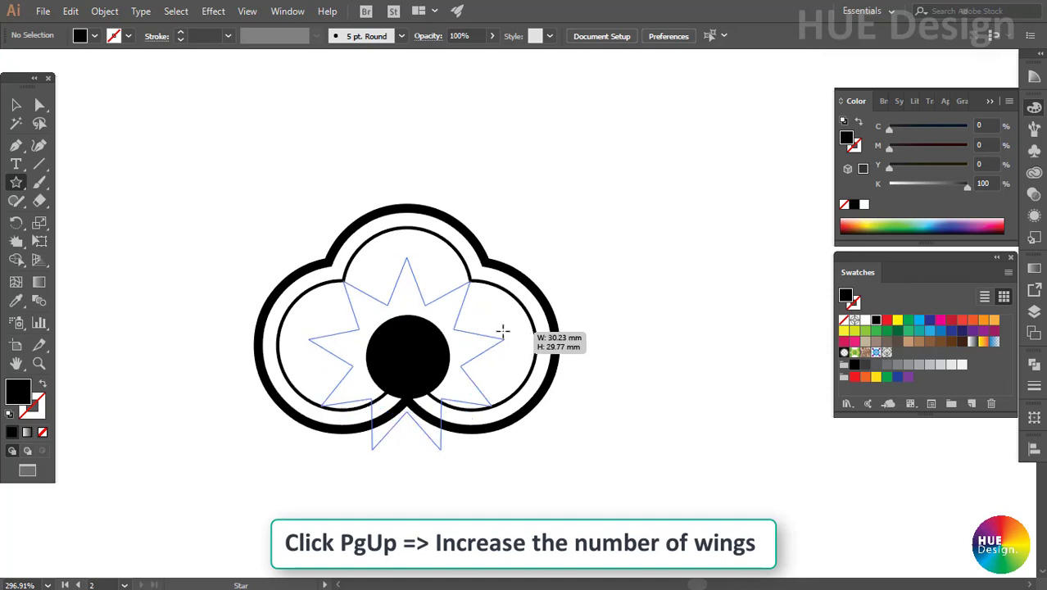
pyautogui.moveTo(498, 332); pyautogui.dragTo(493, 330)
# Give the star white fill and black stroke, and send it behind the circle.
pyautogui.press('v')
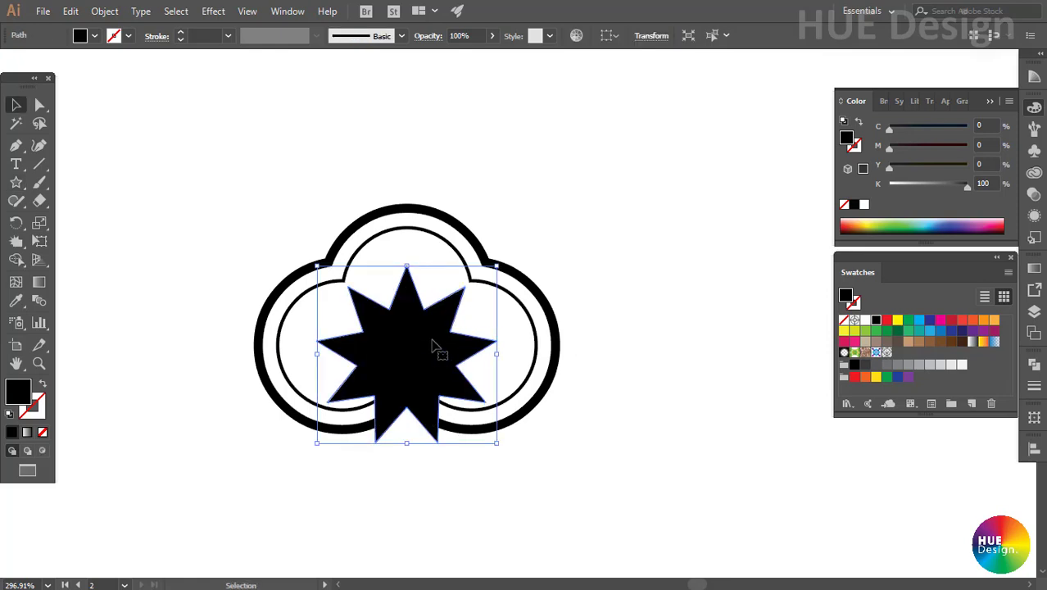
pyautogui.click(8, 413)
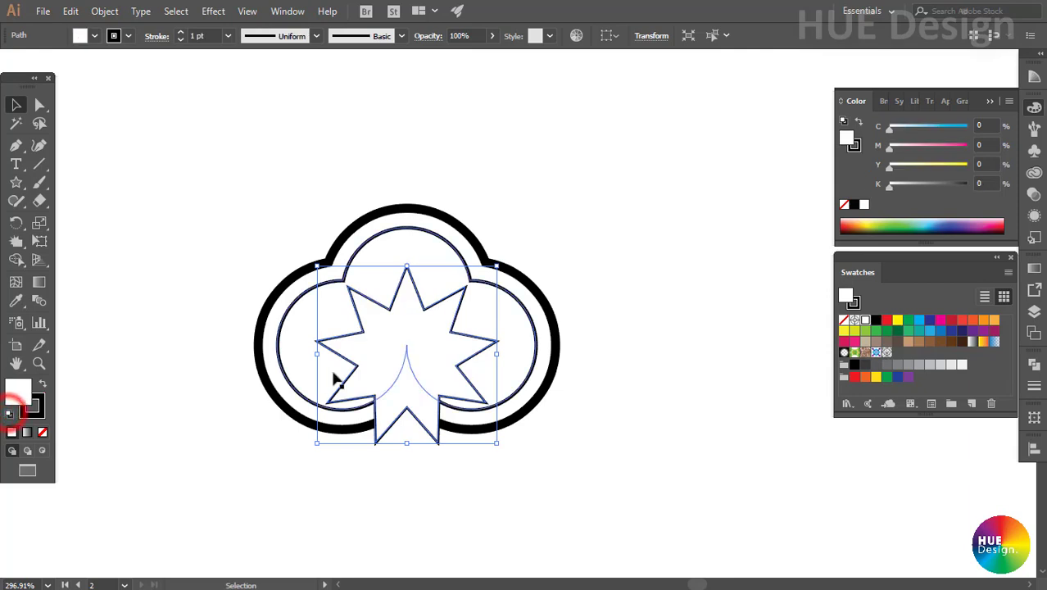
pyautogui.press('a')
pyautogui.hotkey('ctrl', '[')
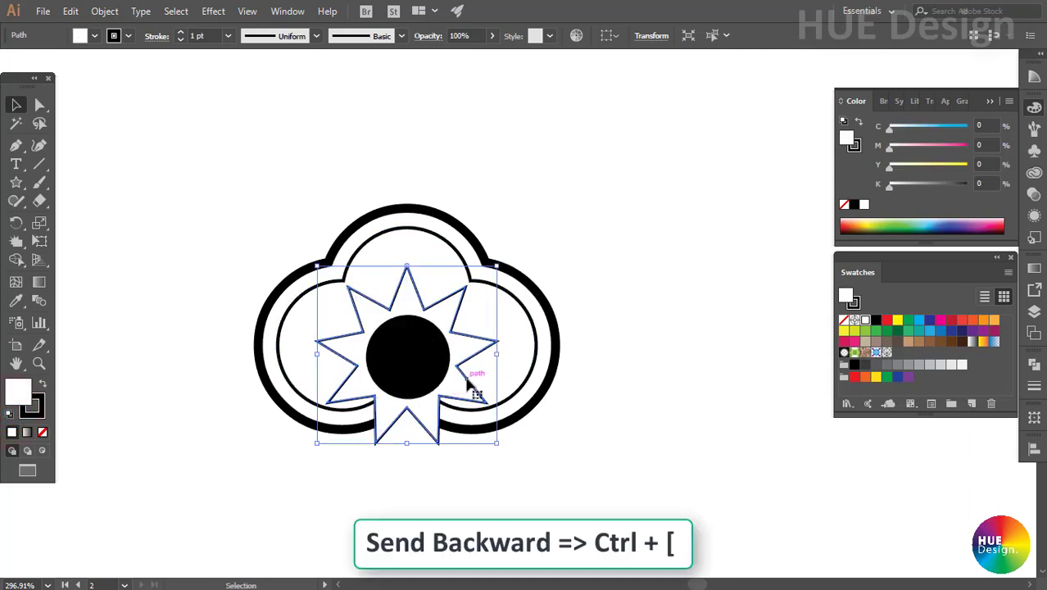
# Pull the star's top point upward to lengthen its top spike.
pyautogui.hotkey('ctrl', '=')
pyautogui.click(406, 265)
pyautogui.click(461, 412)
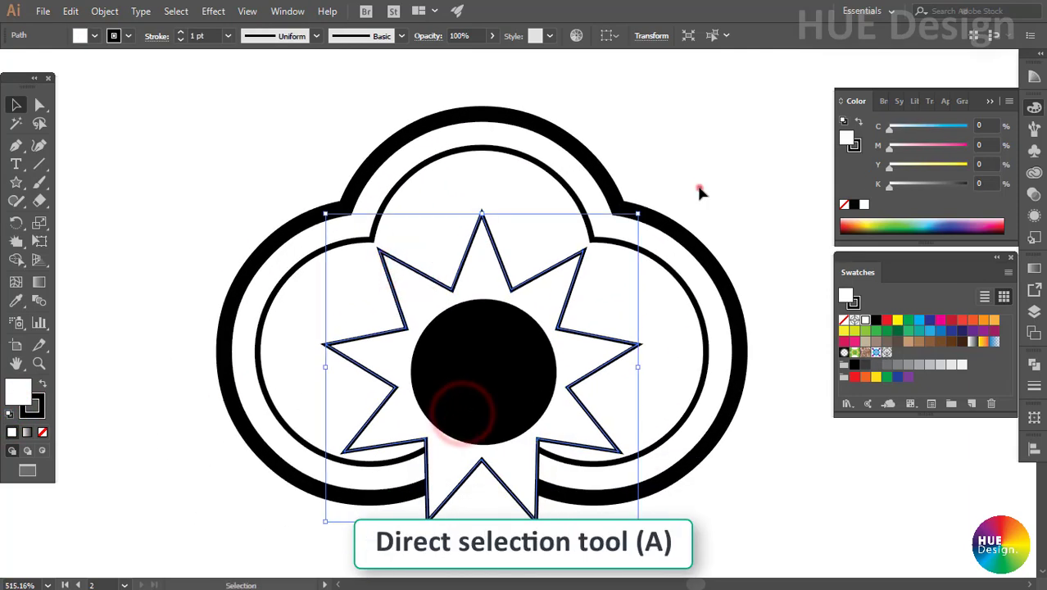
pyautogui.click(696, 186)
pyautogui.press('a')
pyautogui.click(482, 213)
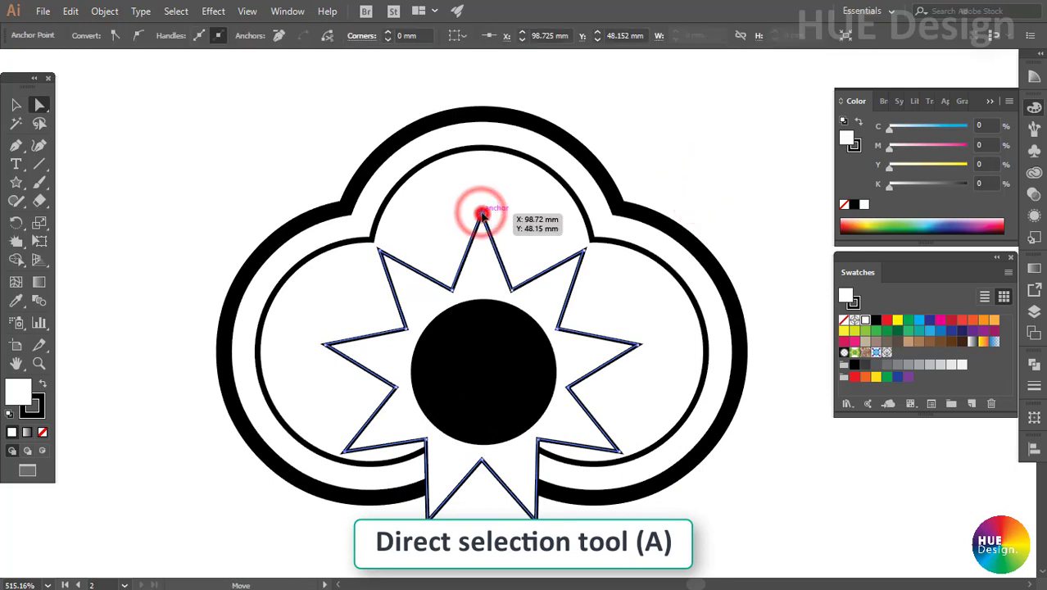
pyautogui.moveTo(482, 213); pyautogui.dragTo(482, 177)
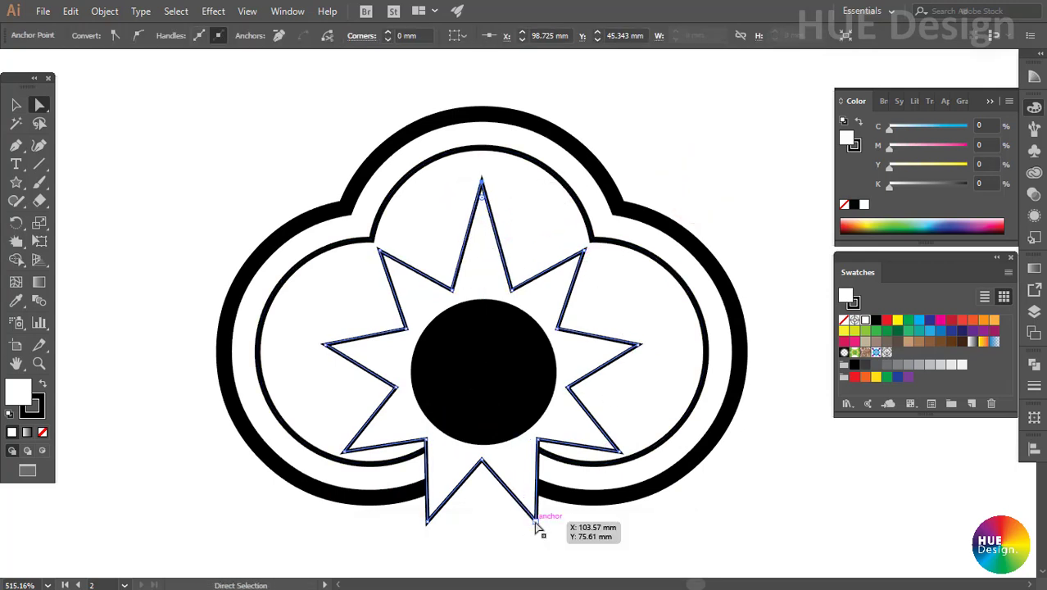
# Join the star's two bottom points to flatten its lowest spike.
pyautogui.click(536, 520)
pyautogui.keyDown('shift'); pyautogui.click(427, 520); pyautogui.keyUp('shift')
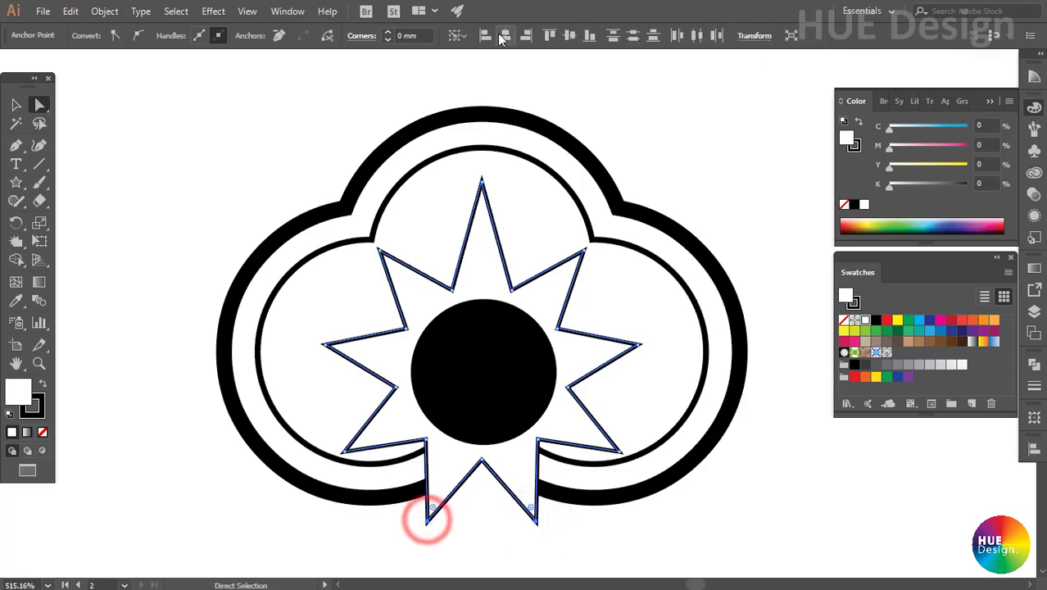
pyautogui.click(279, 36)
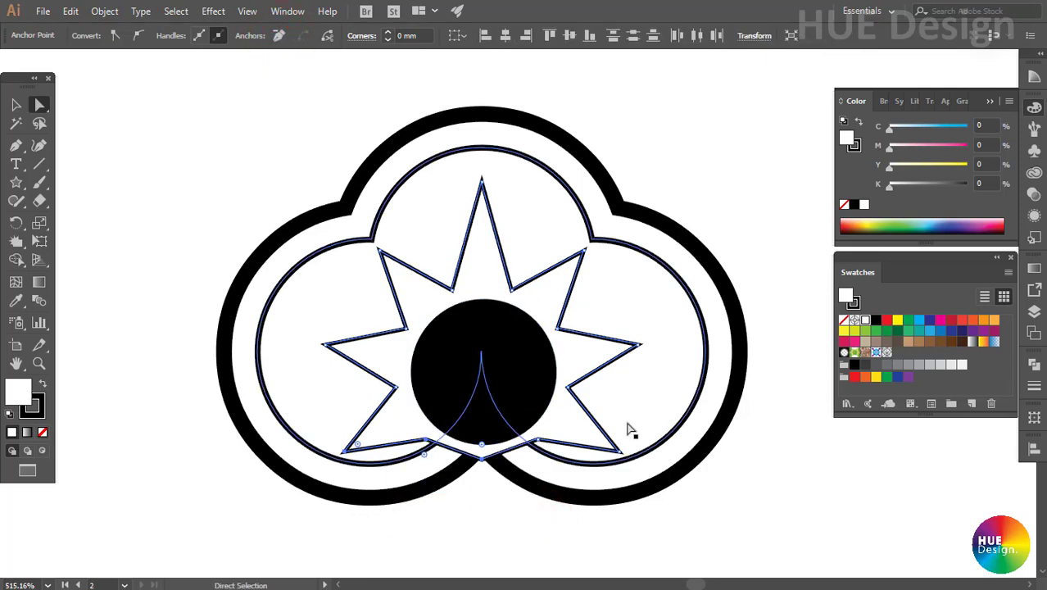
pyautogui.press('v')
pyautogui.scroll(-2, 662, 469)
pyautogui.click(661, 493)
pyautogui.click(552, 404)
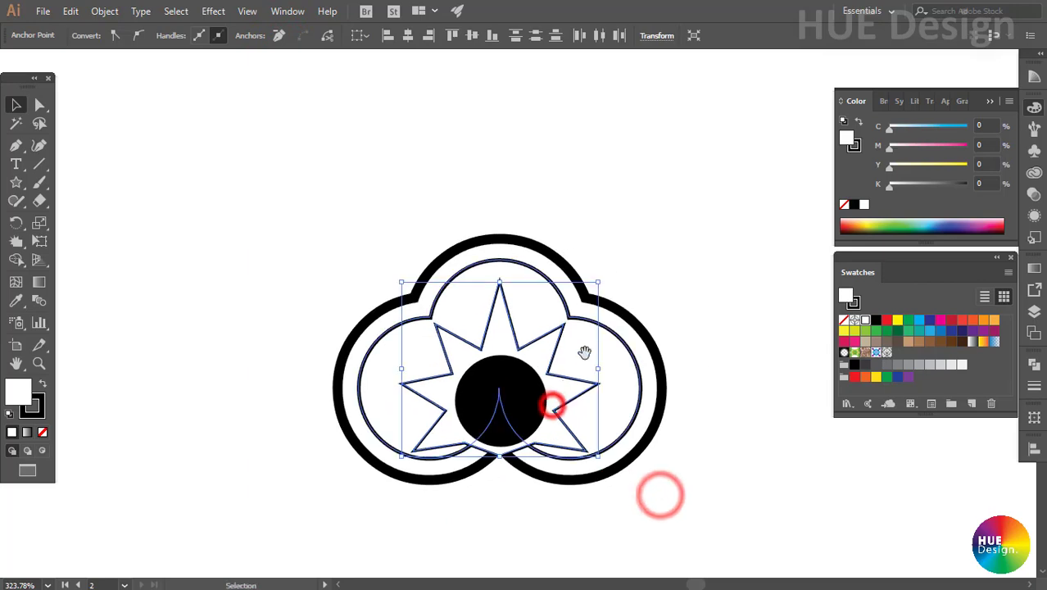
pyautogui.keyDown('ctrl'); pyautogui.click(473, 331); pyautogui.keyUp('ctrl')
pyautogui.scroll(-1, 510, 362)
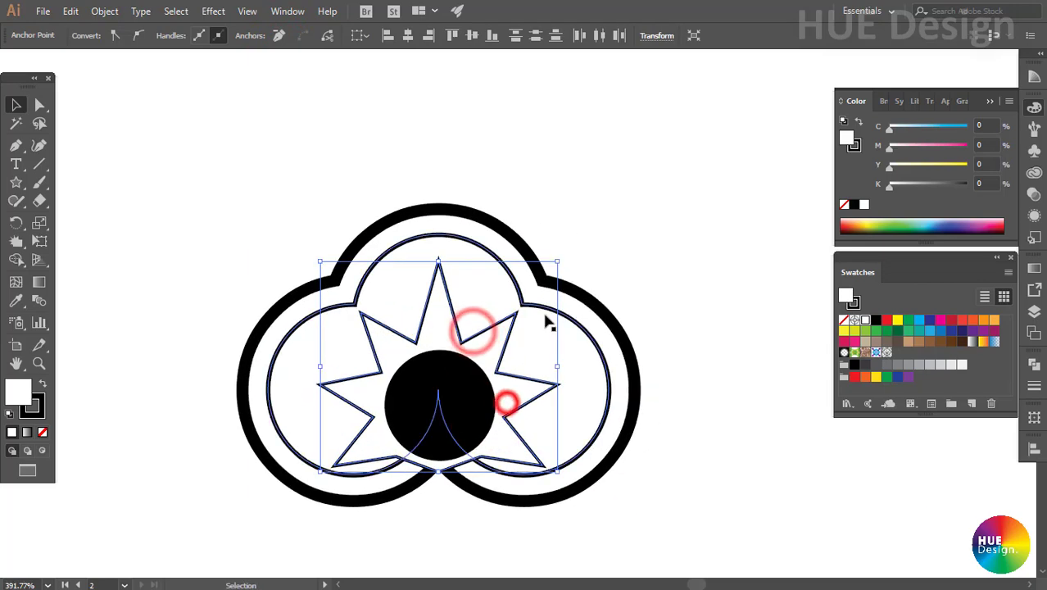
pyautogui.click(241, 96)
pyautogui.click(424, 326)
pyautogui.moveTo(423, 326); pyautogui.dragTo(469, 306)
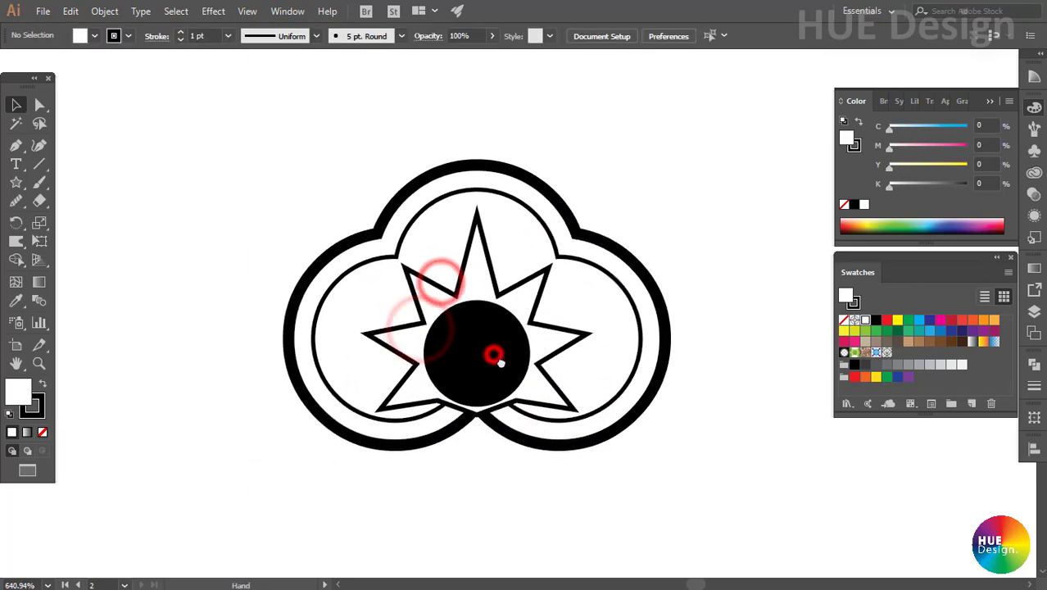
pyautogui.scroll(1, 707, 227)
# Add a smaller white circle copy inside the black circle, toward its bottom.
pyautogui.click(484, 347)
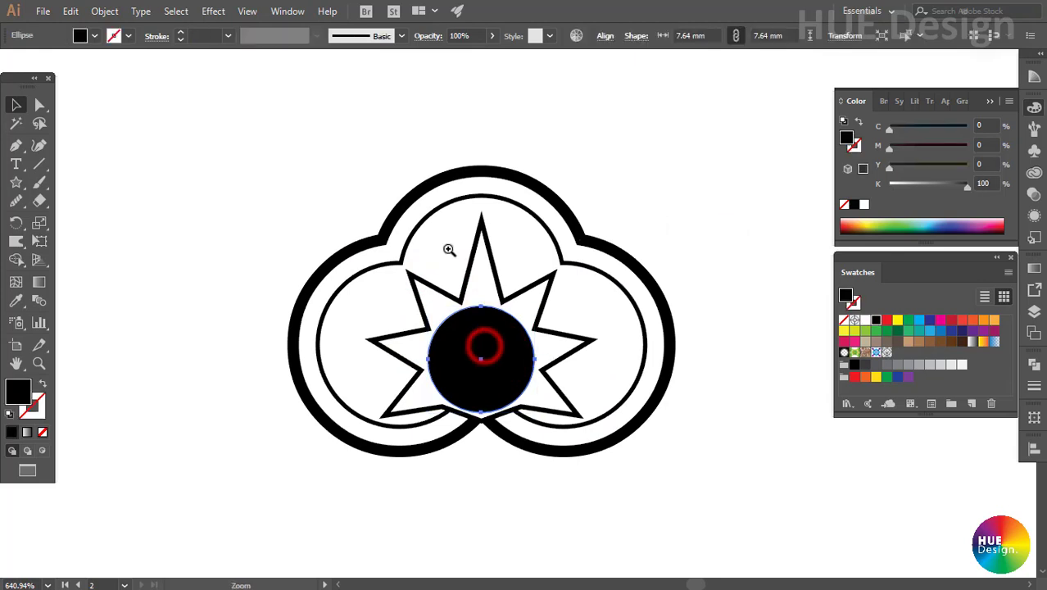
pyautogui.scroll(2, 450, 220)
pyautogui.press('a')
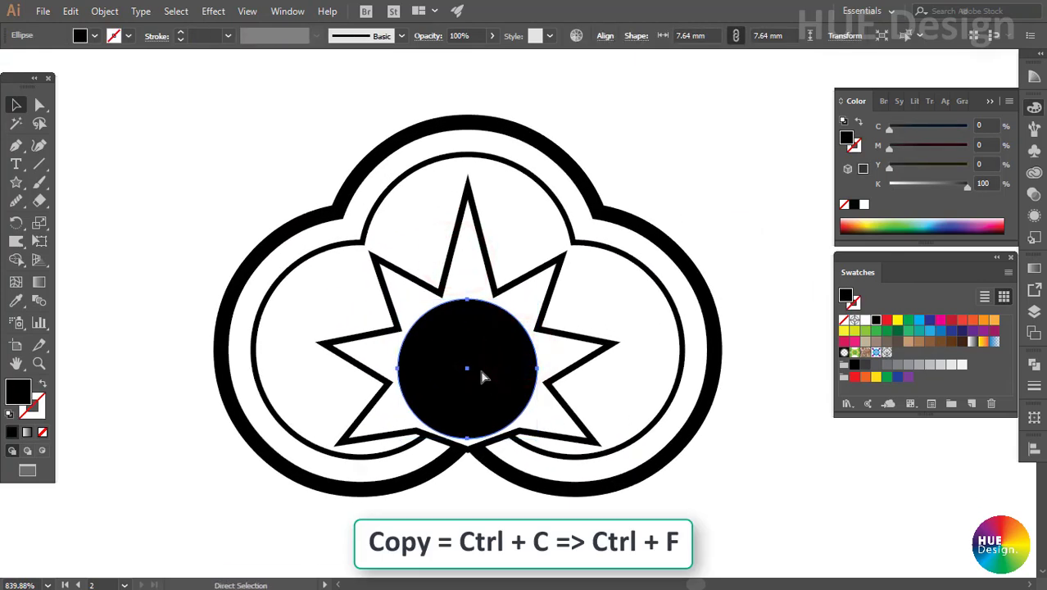
pyautogui.press('v')
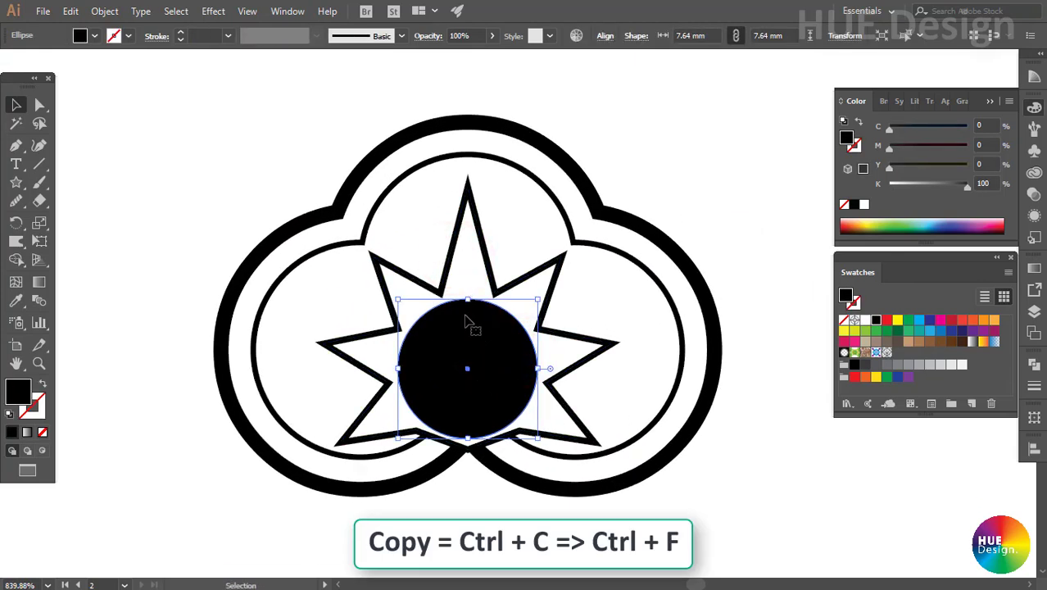
pyautogui.moveTo(467, 300); pyautogui.dragTo(467, 350)
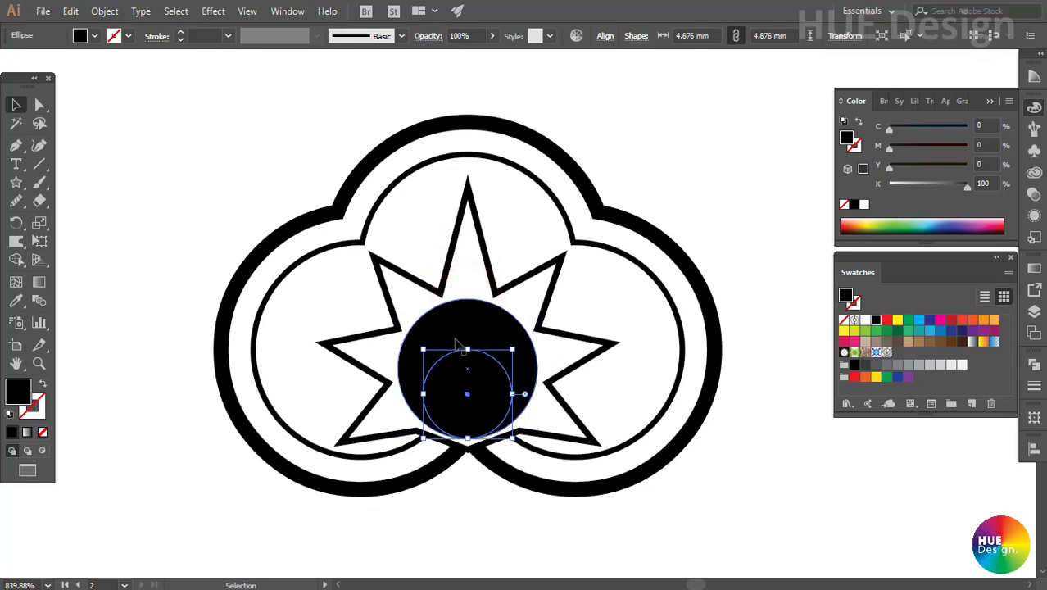
pyautogui.click(864, 205)
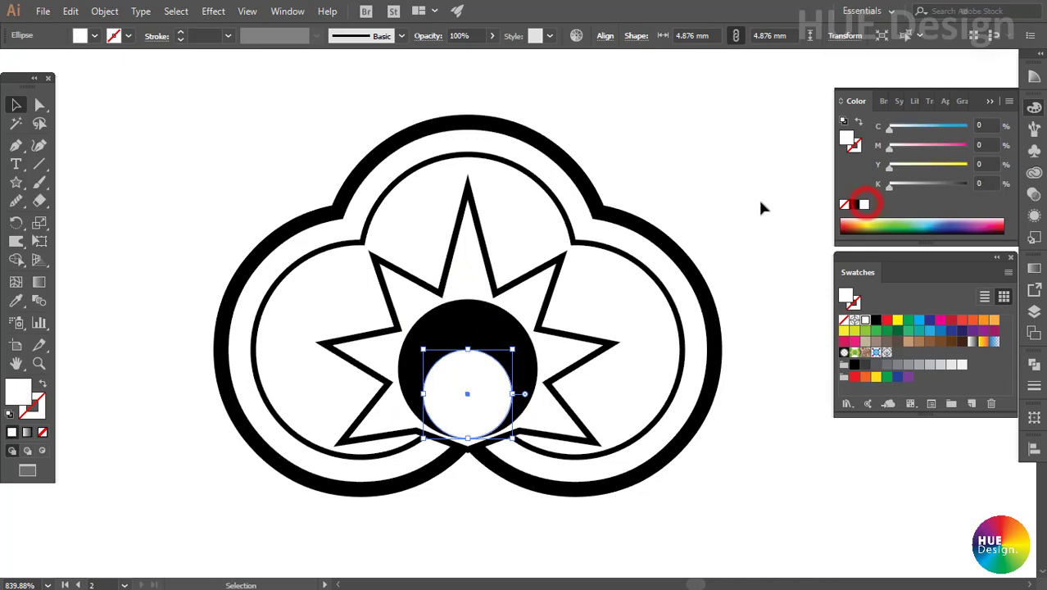
pyautogui.click(759, 205)
# Add a small black pupil circle inside the white circle.
pyautogui.click(475, 374)
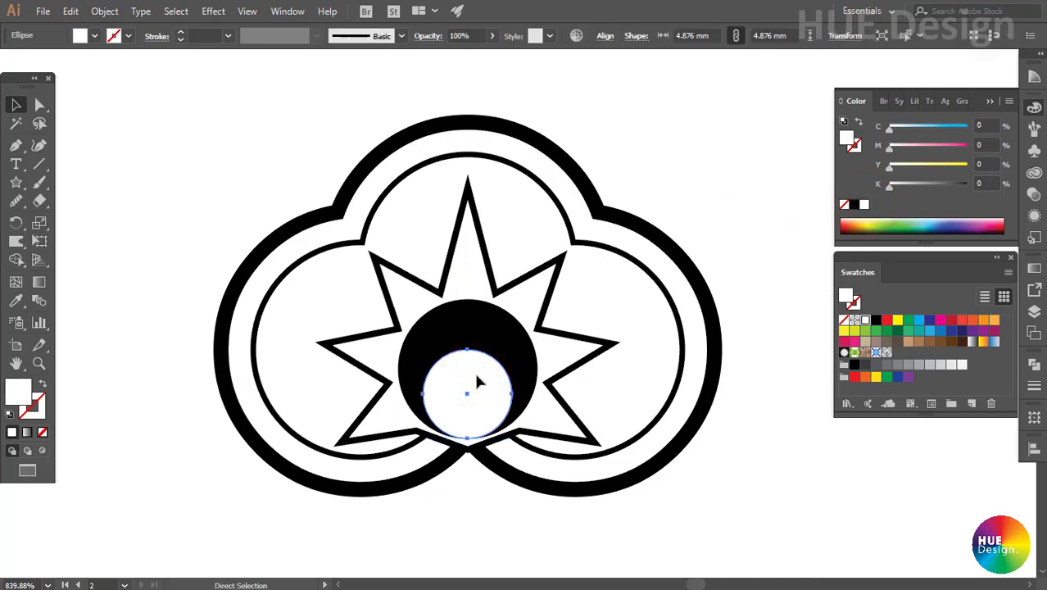
pyautogui.moveTo(467, 439); pyautogui.dragTo(467, 394)
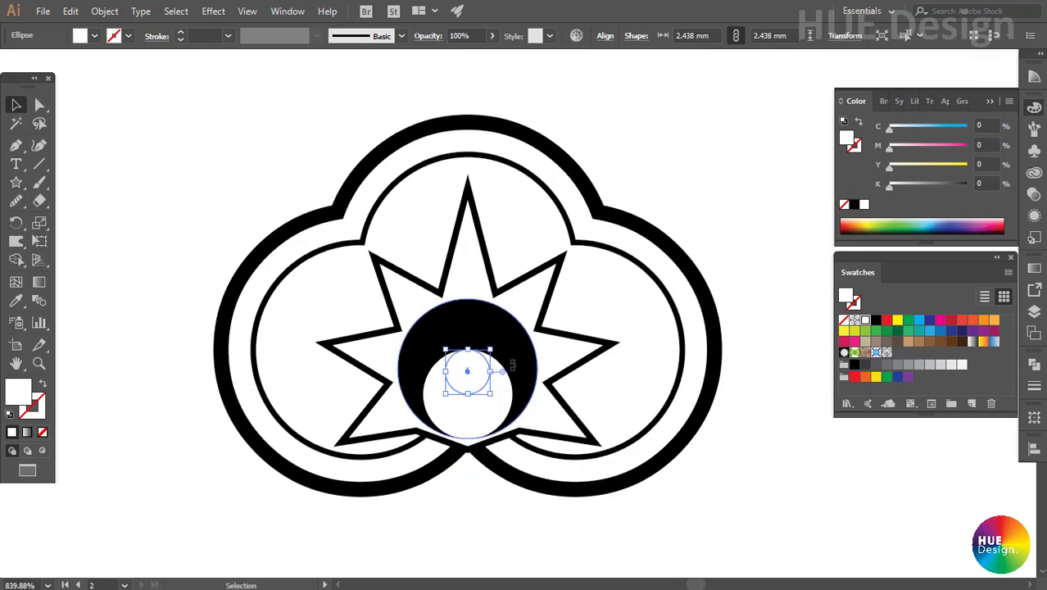
pyautogui.click(875, 320)
pyautogui.click(759, 253)
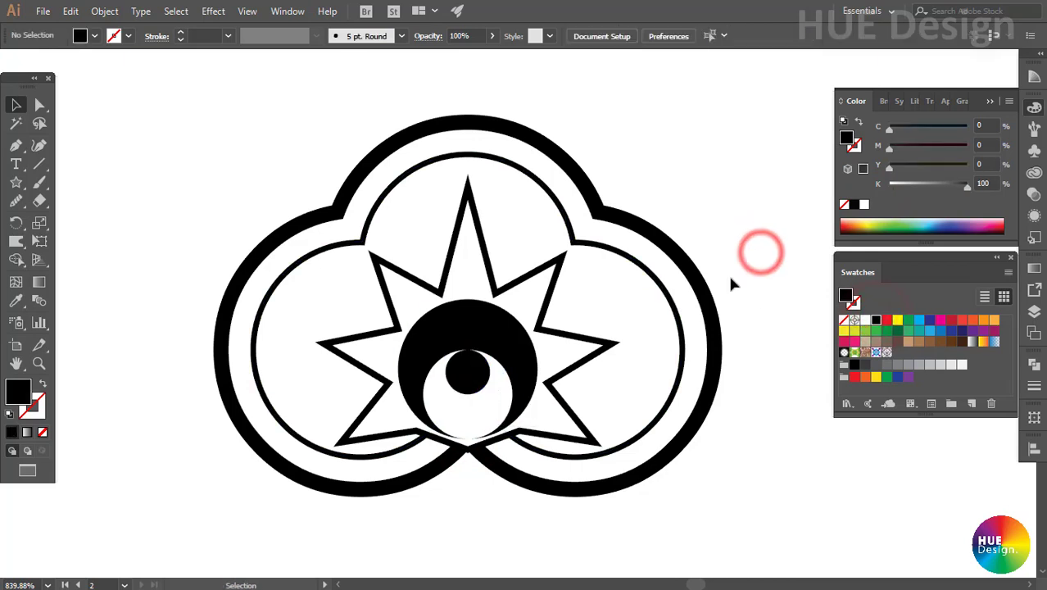
# Set the star outline's stroke weight to 1.5 pt and view the whole emblem.
pyautogui.scroll(-1, 699, 486)
pyautogui.click(514, 299)
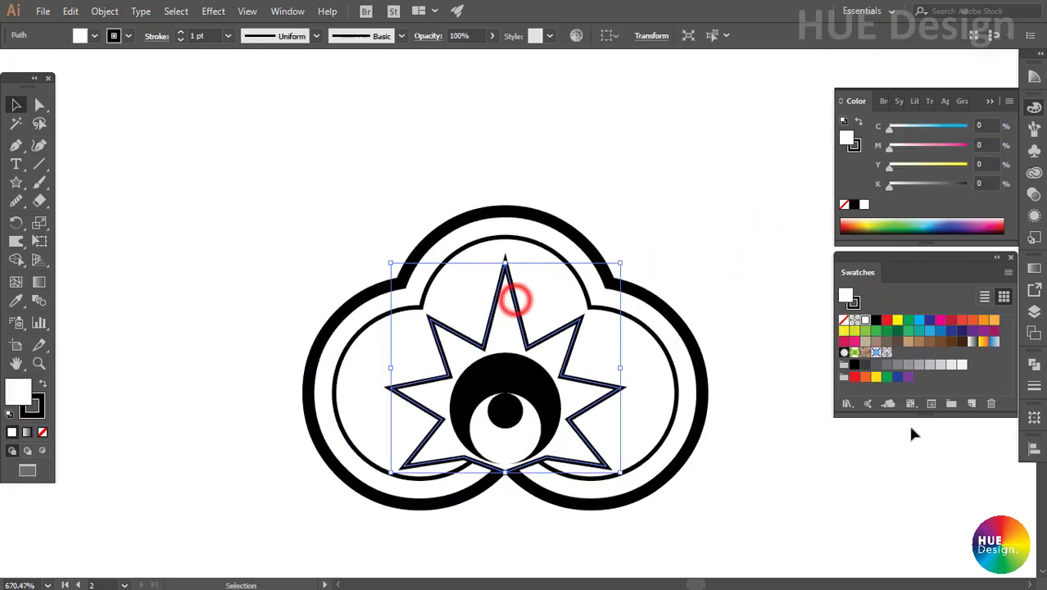
pyautogui.click(1035, 387)
pyautogui.click(954, 354)
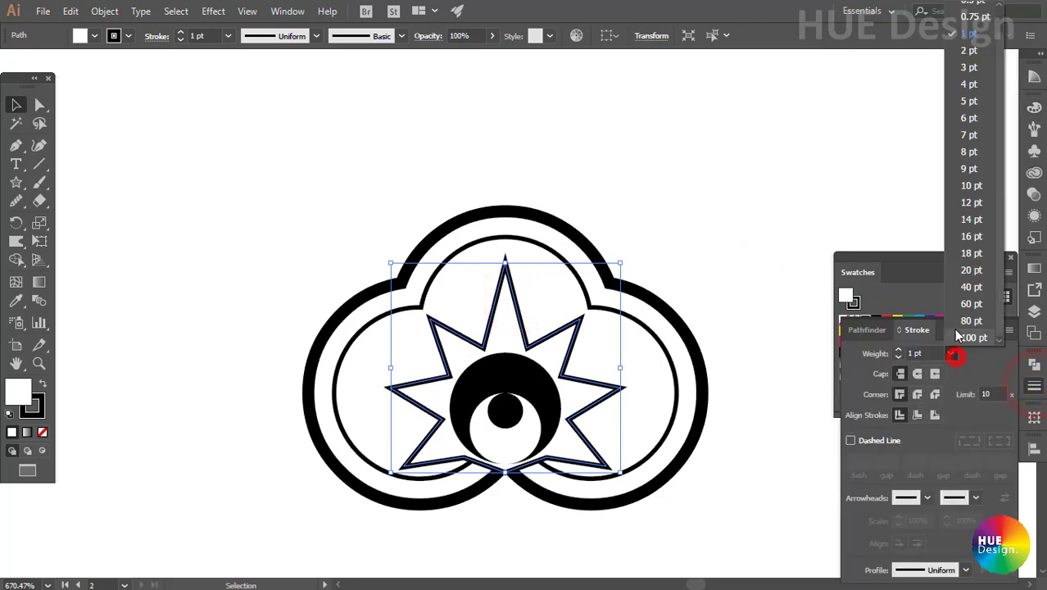
pyautogui.click(966, 51)
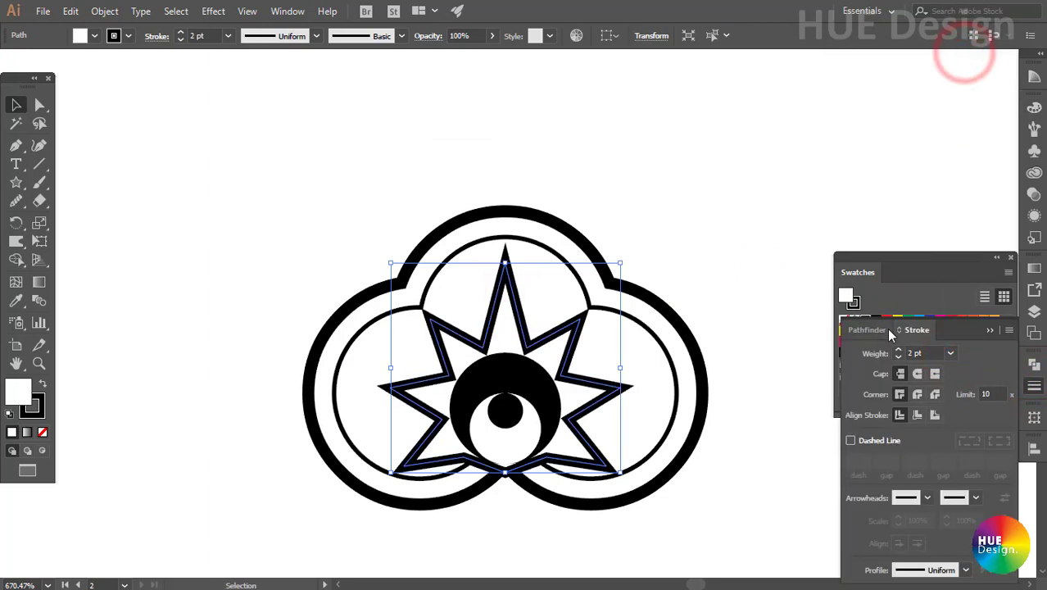
pyautogui.write('.5')
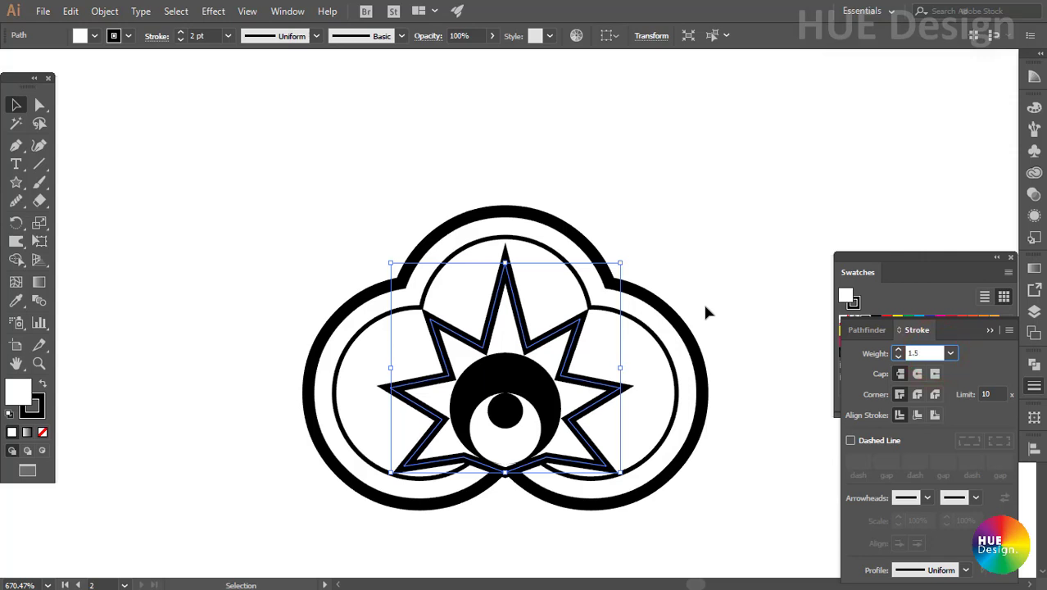
pyautogui.press('Return')
pyautogui.click(709, 273)
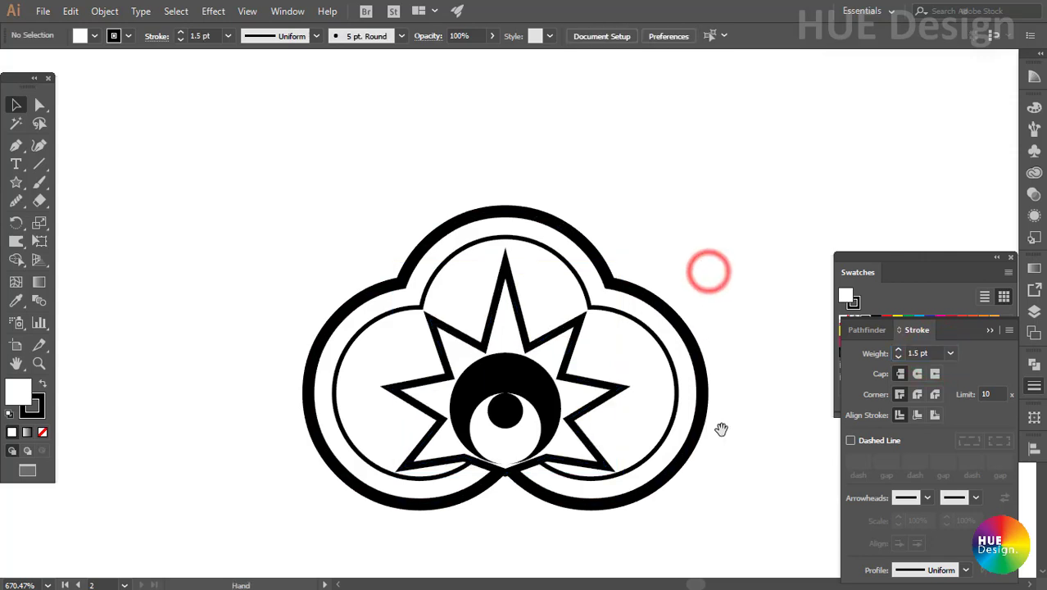
pyautogui.moveTo(729, 486)
pyautogui.mouseDown()
pyautogui.moveTo(498, 423)
pyautogui.moveTo(483, 383)
pyautogui.mouseUp()
# Make a new pattern swatch from the whole emblem via Object > Pattern > Make.
pyautogui.click(989, 331)
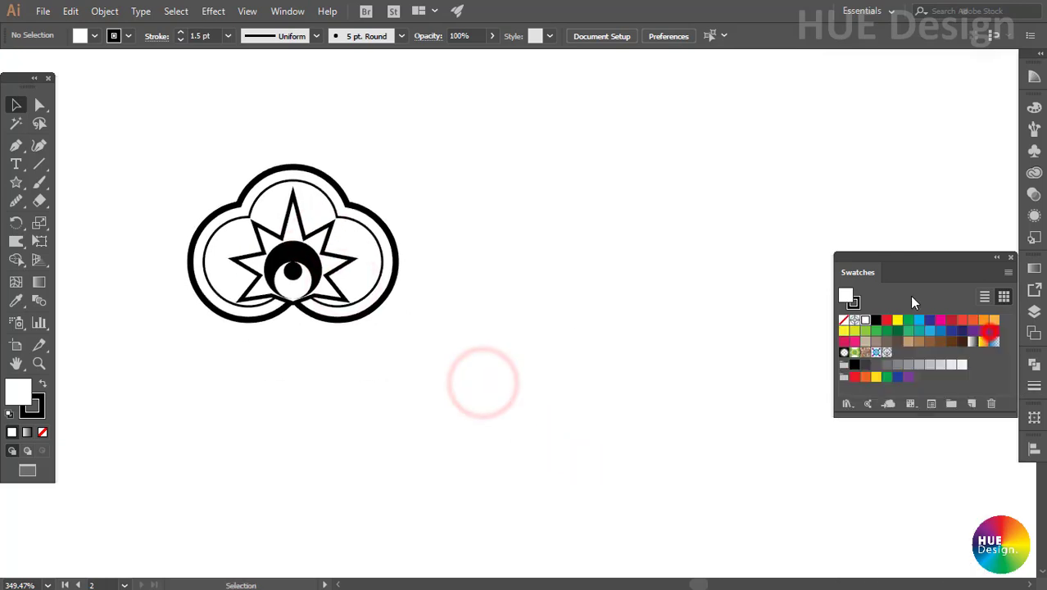
pyautogui.moveTo(423, 314); pyautogui.dragTo(426, 316)
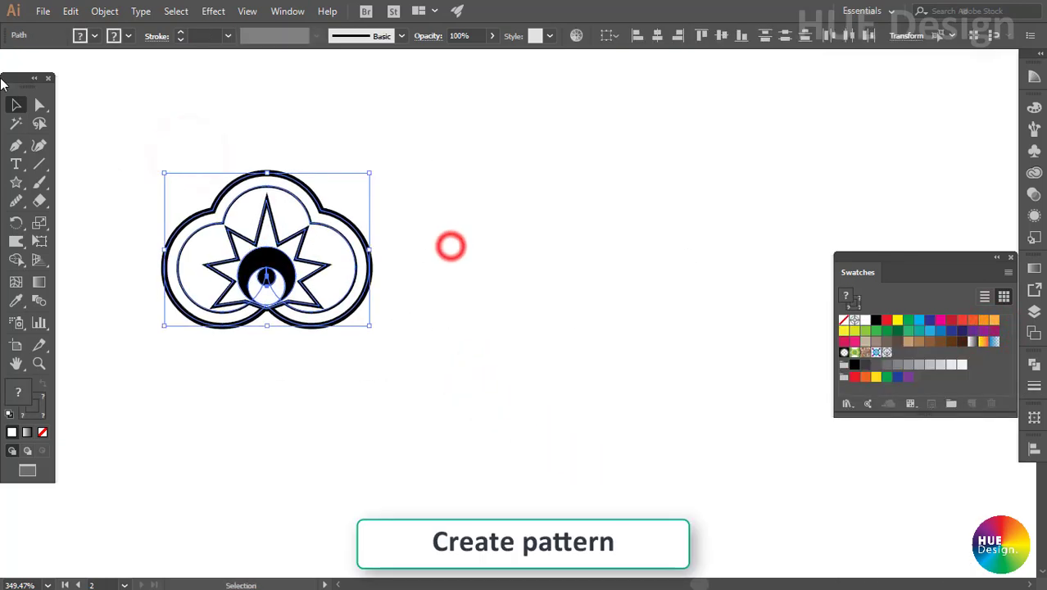
pyautogui.click(105, 11)
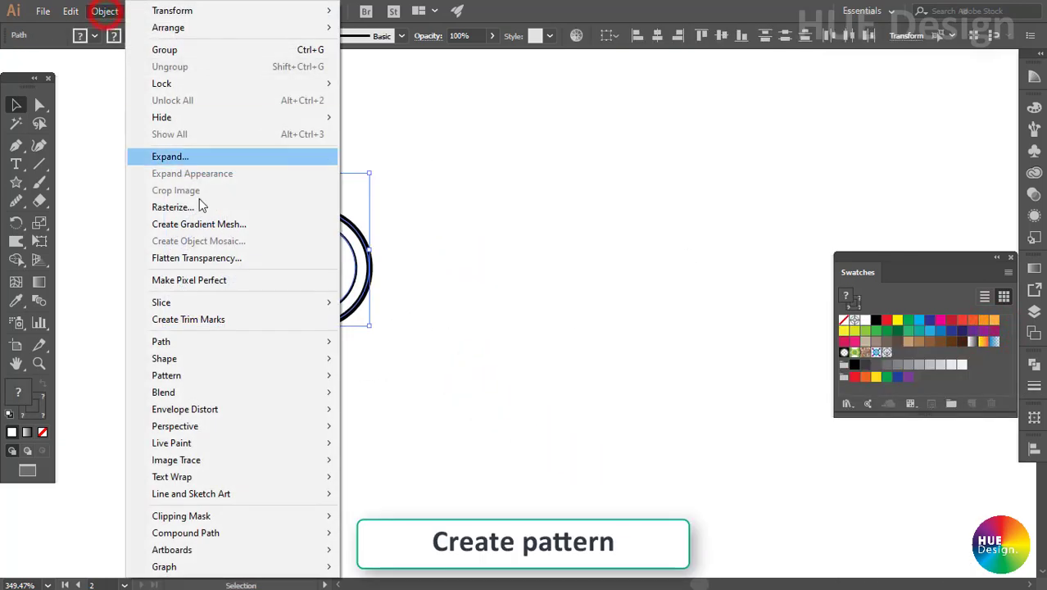
pyautogui.click(167, 375)
pyautogui.click(376, 375)
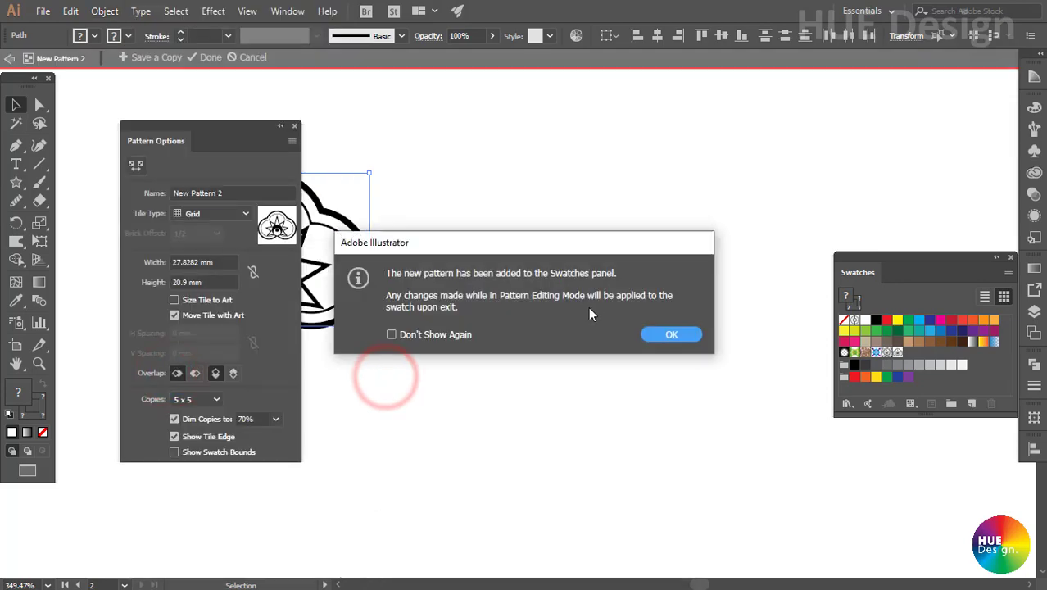
pyautogui.click(655, 337)
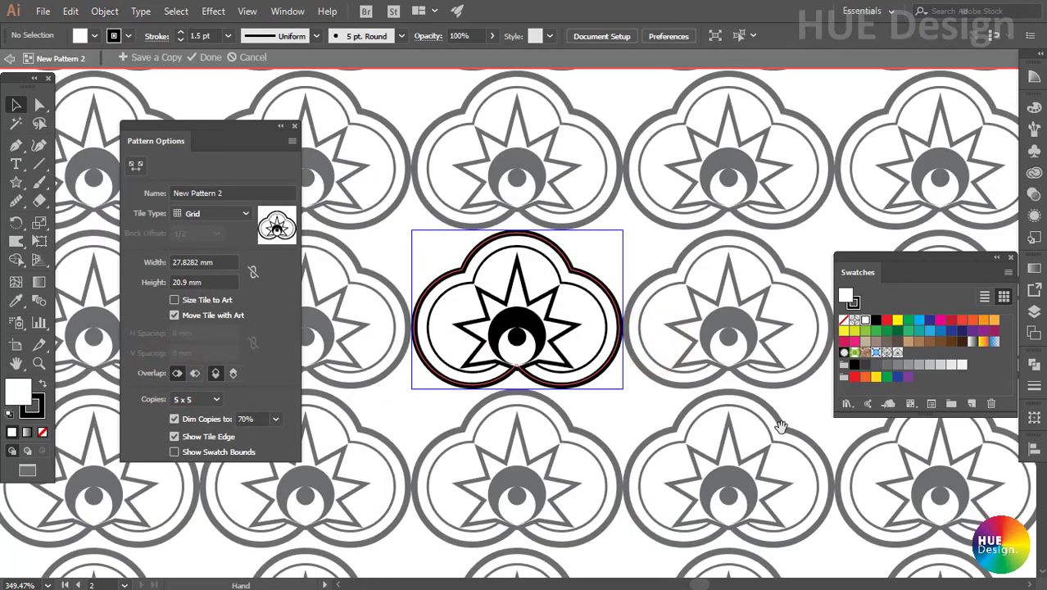
# Set the pattern's Tile Type to Brick by Row.
pyautogui.keyDown('ctrl'); pyautogui.keyDown('alt'); pyautogui.click(761, 475); pyautogui.keyUp('alt'); pyautogui.keyUp('ctrl')
pyautogui.keyDown('ctrl'); pyautogui.keyDown('alt'); pyautogui.click(674, 415); pyautogui.keyUp('alt'); pyautogui.keyUp('ctrl')
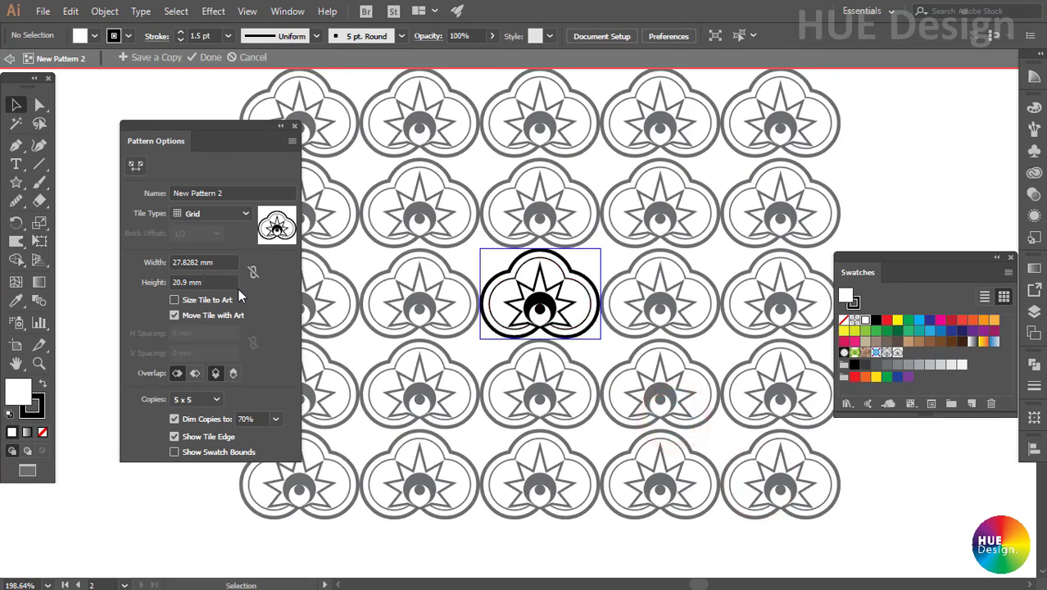
pyautogui.click(218, 215)
pyautogui.click(220, 250)
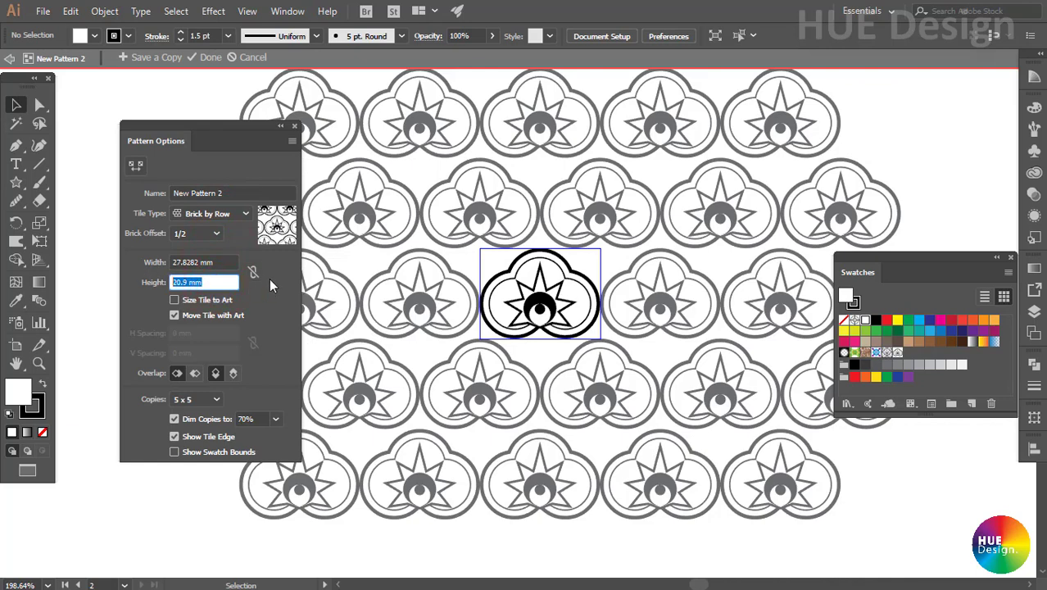
# Set tile height to 11 mm with Bottom in Front overlap, then click Done.
pyautogui.write('12')
pyautogui.click(275, 305)
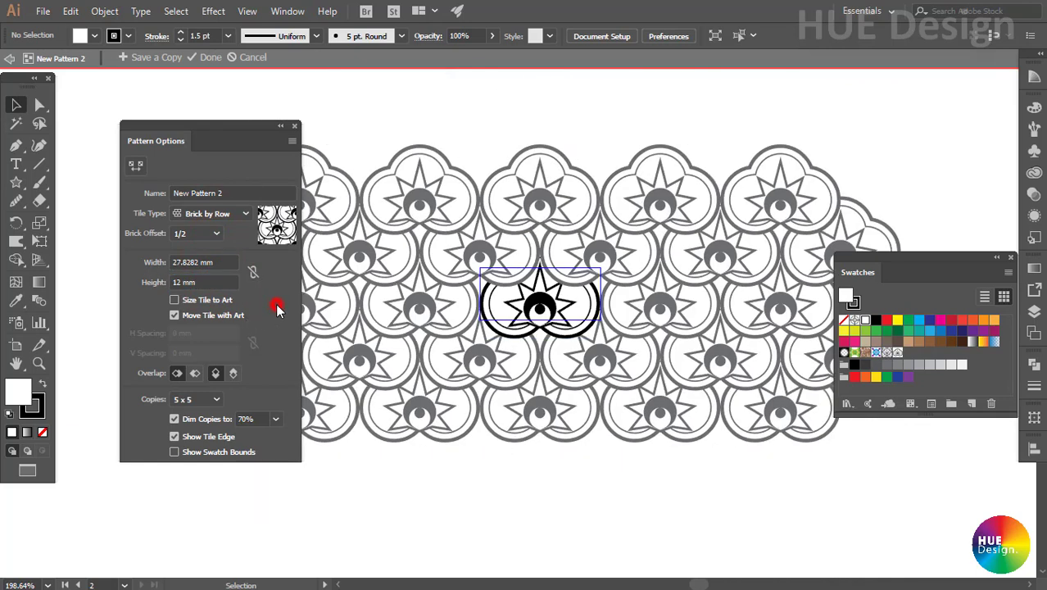
pyautogui.click(233, 374)
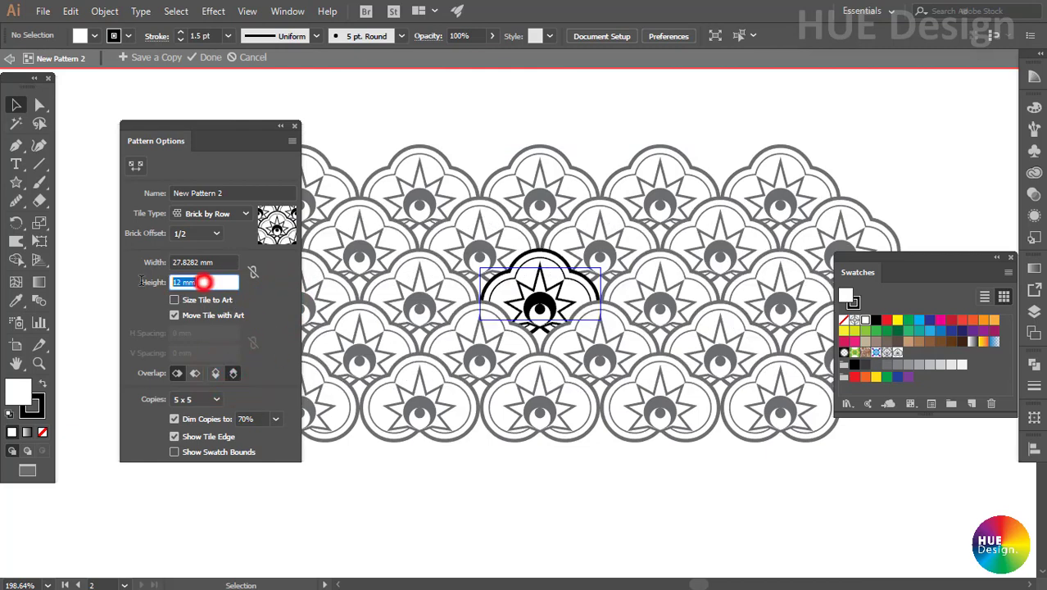
pyautogui.write('11')
pyautogui.click(238, 355)
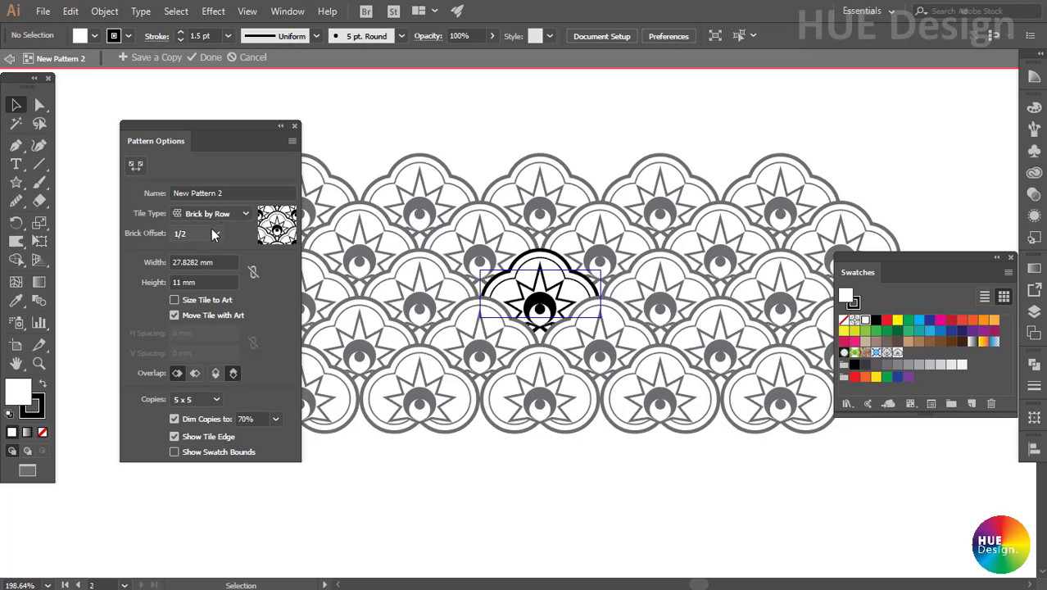
pyautogui.click(209, 57)
# Move the emblem to the left side of the page.
pyautogui.keyDown('ctrl'); pyautogui.keyDown('alt'); pyautogui.click(501, 385); pyautogui.keyUp('alt'); pyautogui.keyUp('ctrl')
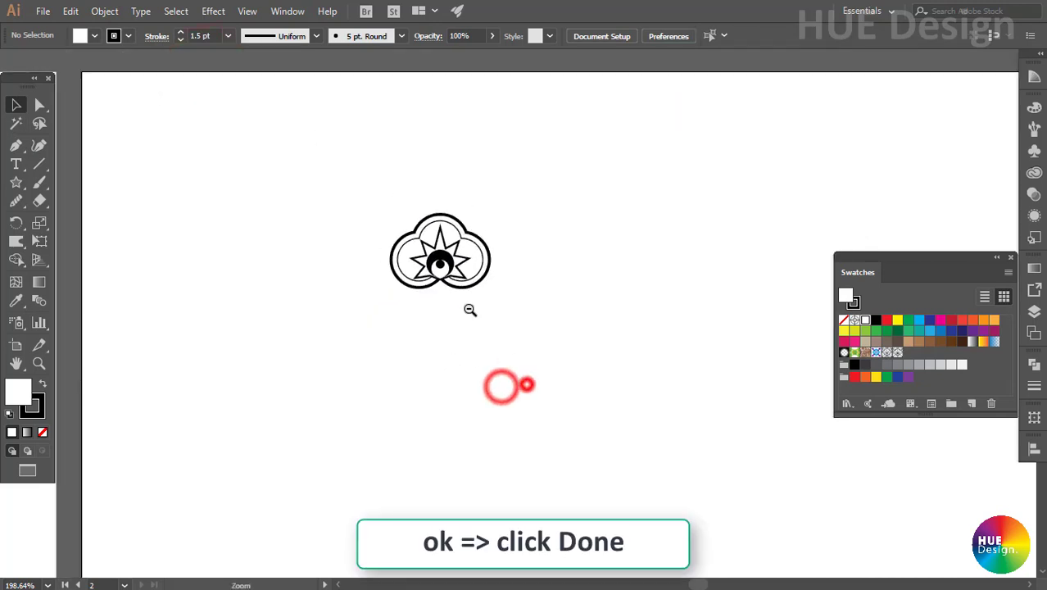
pyautogui.keyDown('ctrl'); pyautogui.keyDown('alt'); pyautogui.click(496, 336); pyautogui.keyUp('alt'); pyautogui.keyUp('ctrl')
pyautogui.moveTo(416, 236); pyautogui.dragTo(490, 315)
pyautogui.moveTo(456, 279); pyautogui.dragTo(340, 297)
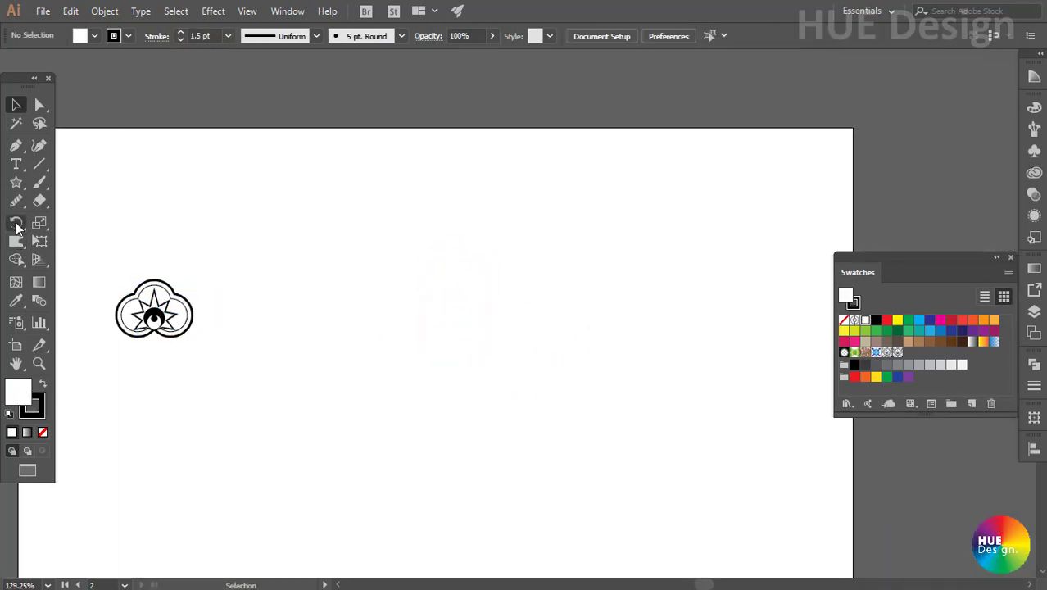
# Draw a large rectangle and fill it with the New Pattern 2 swatch.
pyautogui.moveTo(15, 181); pyautogui.dragTo(69, 182)
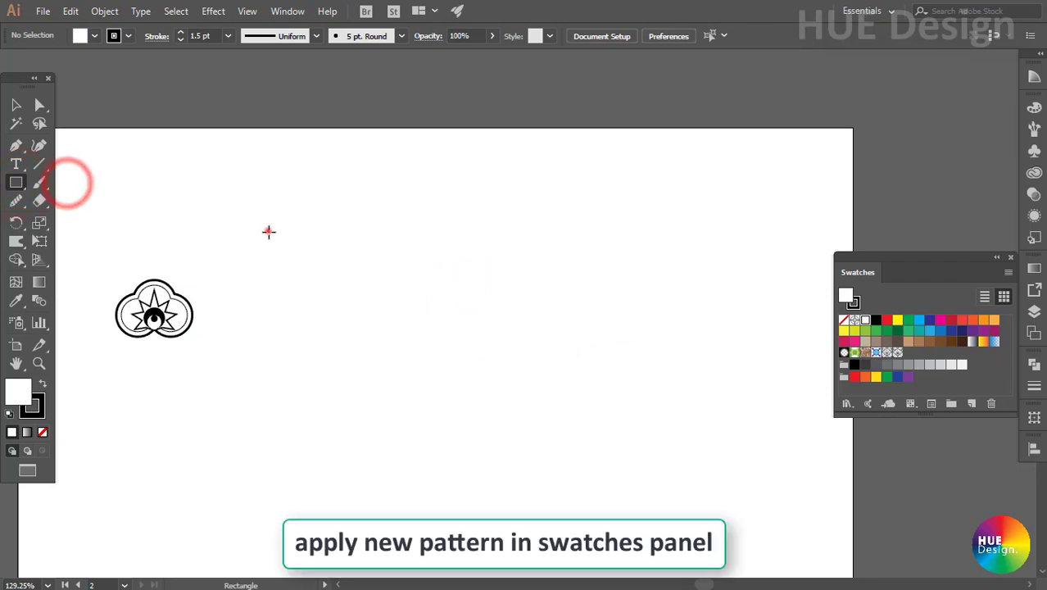
pyautogui.moveTo(268, 230); pyautogui.dragTo(693, 507)
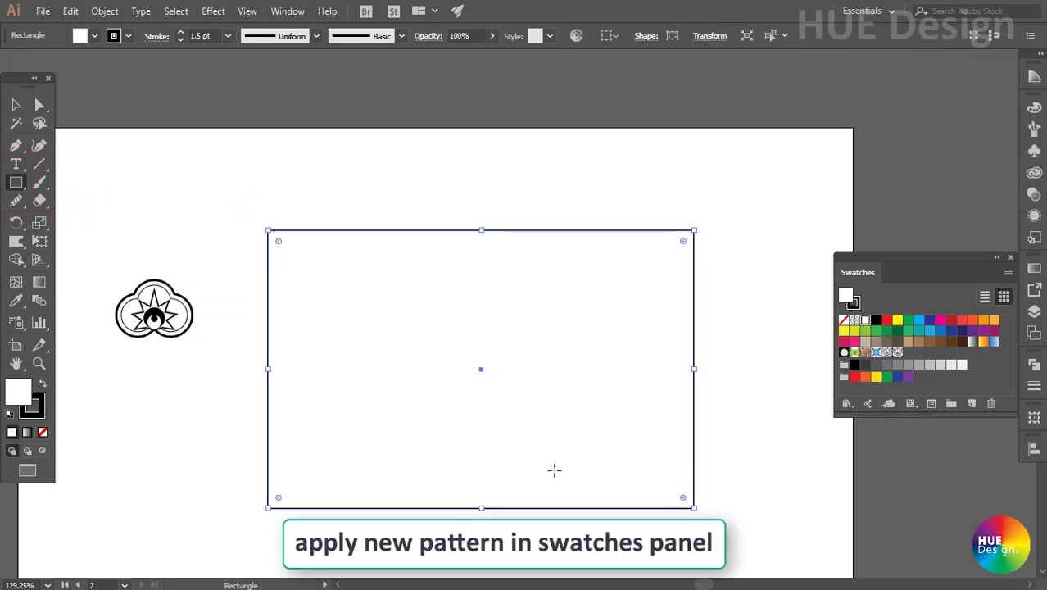
pyautogui.press('v')
pyautogui.click(896, 352)
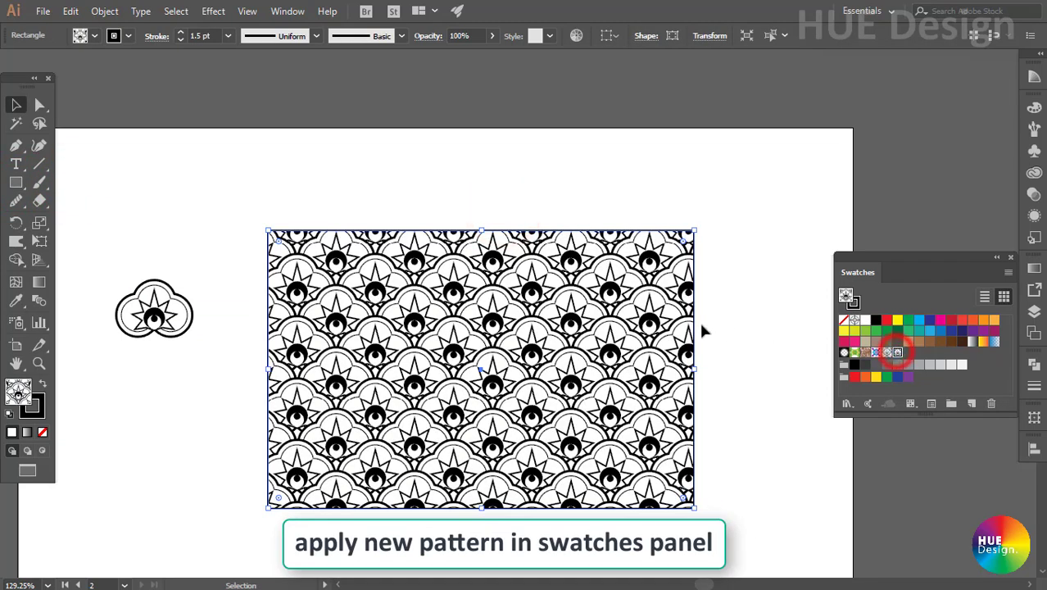
pyautogui.click(726, 362)
pyautogui.moveTo(554, 385); pyautogui.dragTo(548, 374)
# In New Pattern 2, give the emblem's outer cloud arc a 3 pt stroke and finish pattern editing.
pyautogui.click(738, 393)
pyautogui.click(930, 403)
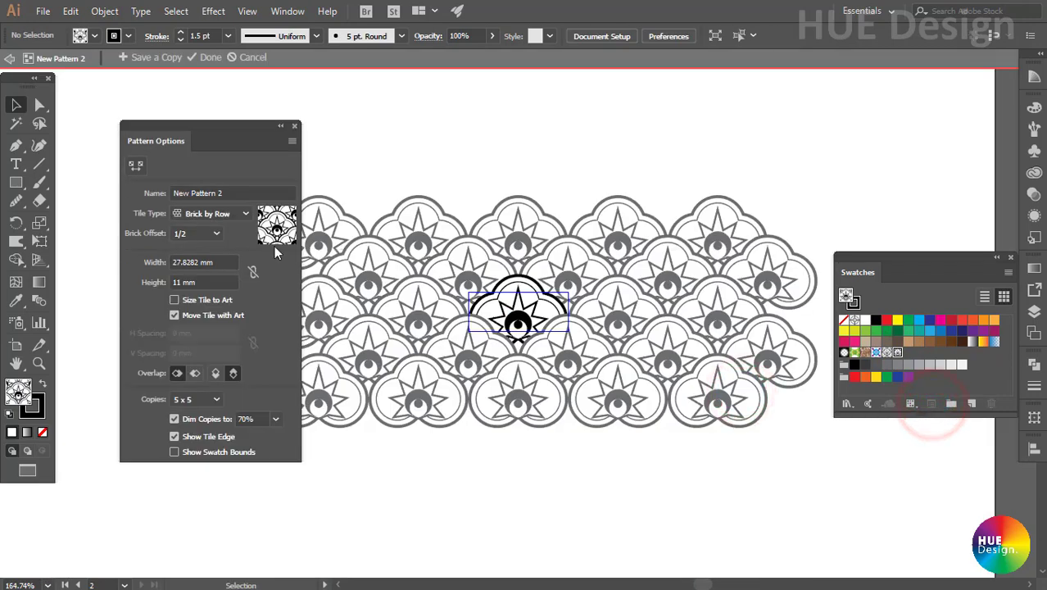
pyautogui.scroll(3, 490, 250)
pyautogui.click(594, 332)
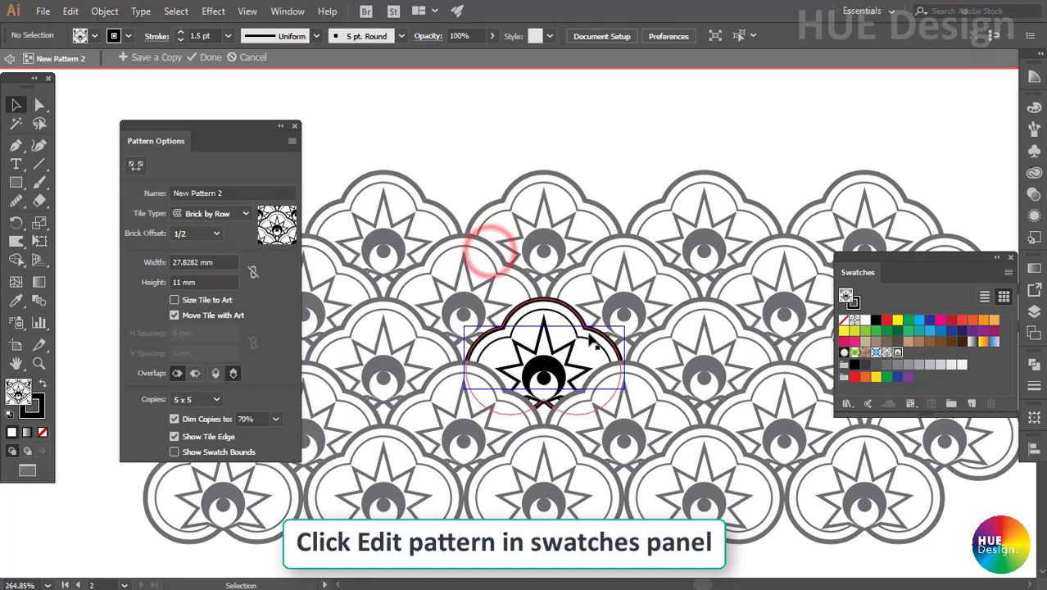
pyautogui.click(1034, 385)
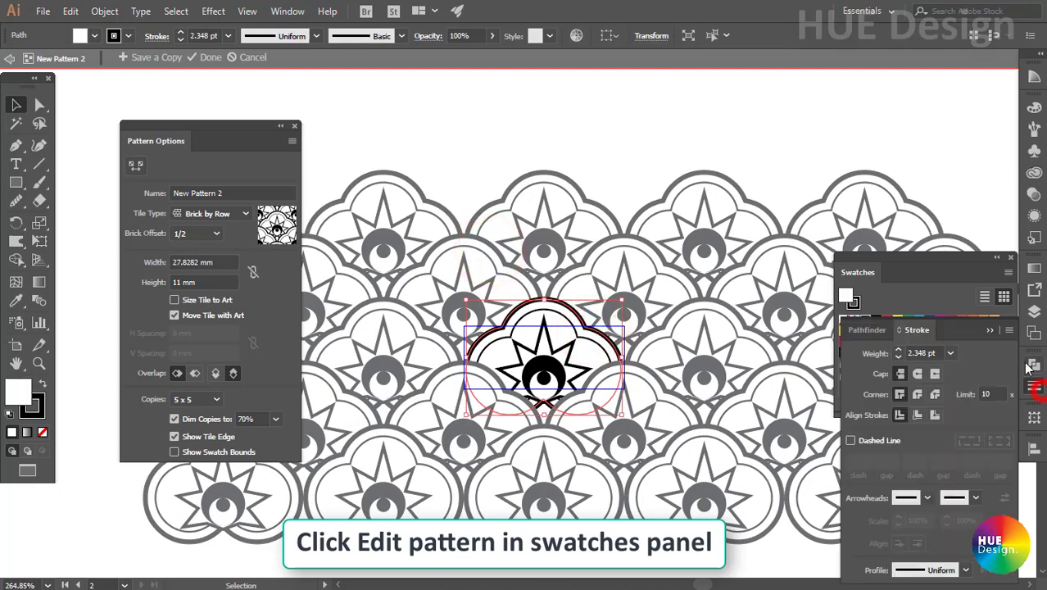
pyautogui.click(951, 355)
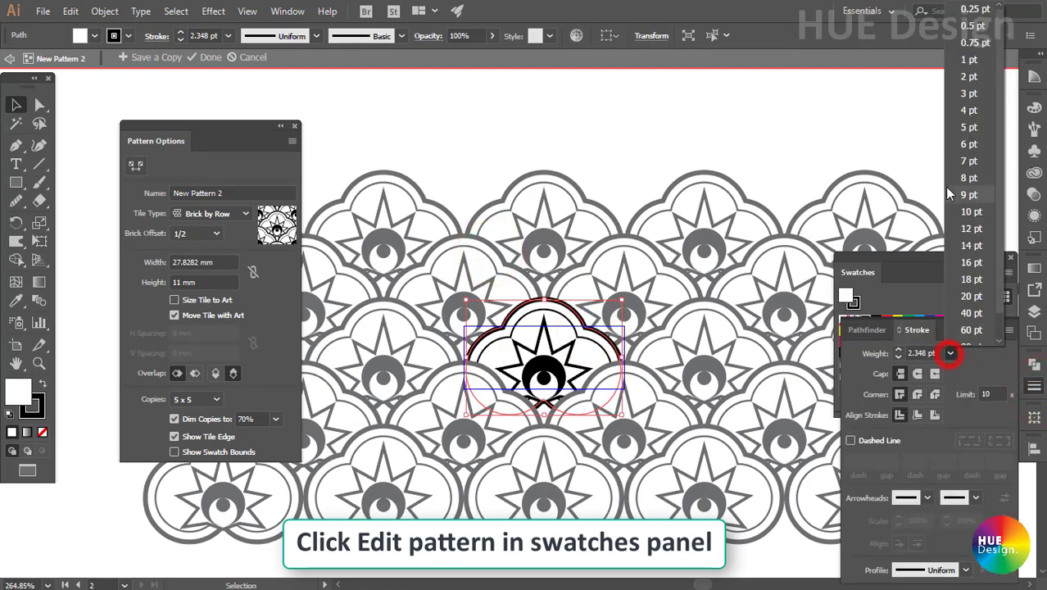
pyautogui.click(969, 92)
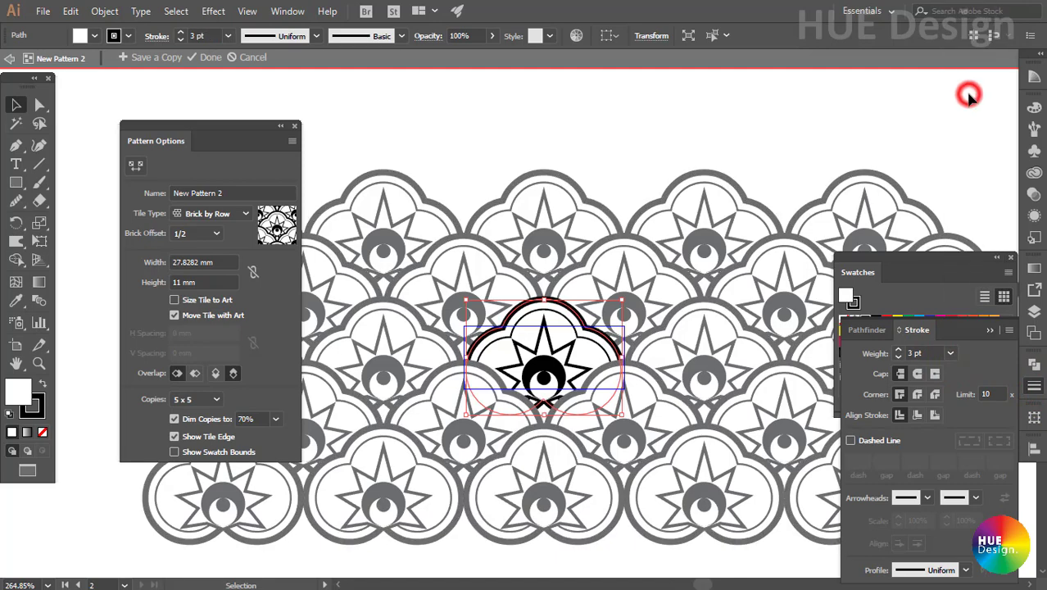
pyautogui.click(990, 331)
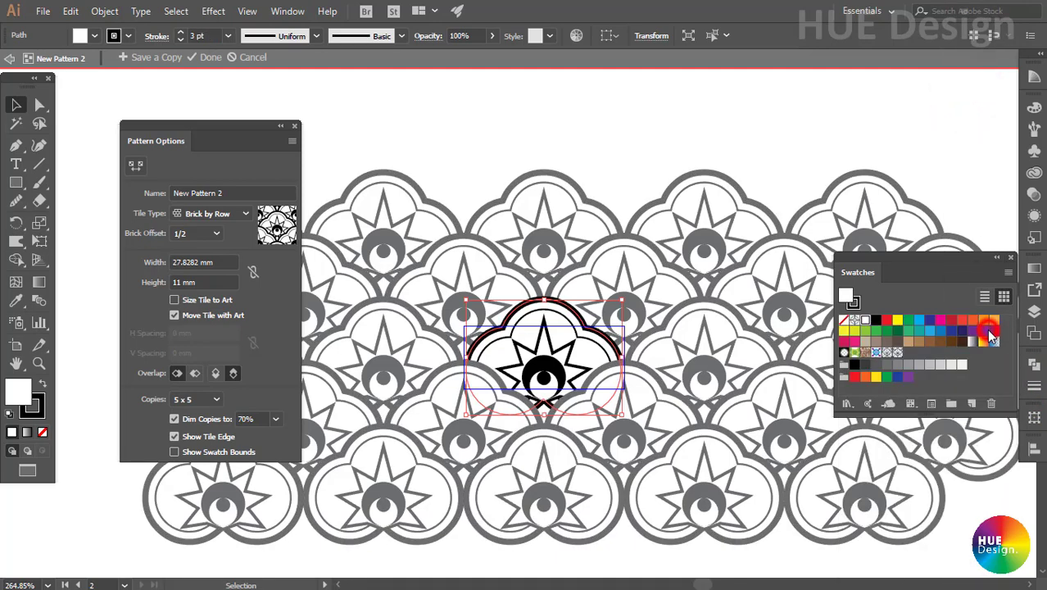
pyautogui.click(208, 57)
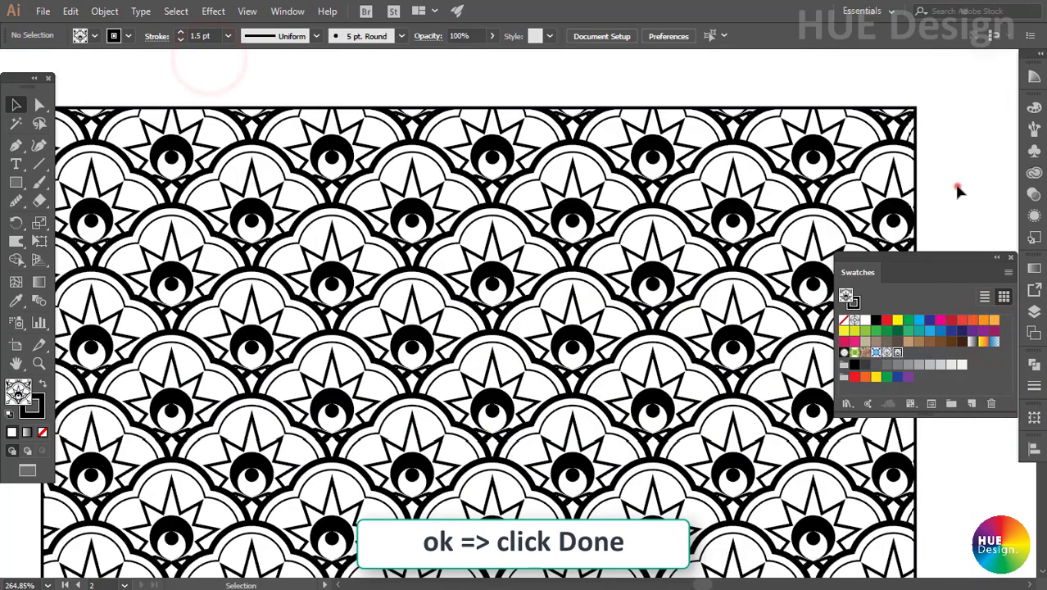
pyautogui.hotkey('ctrl', '-')
pyautogui.click(1009, 258)
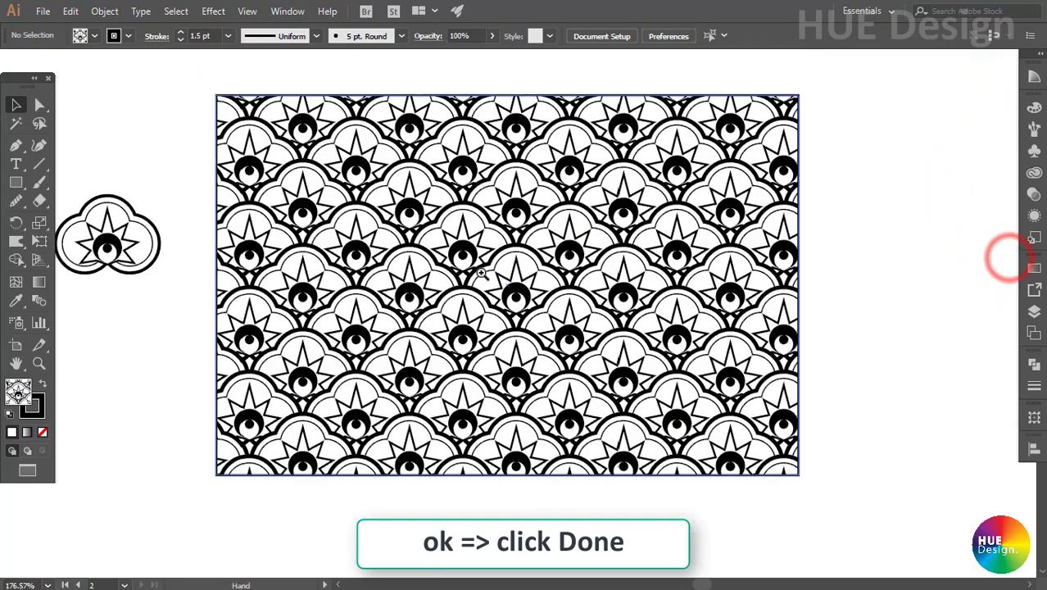
pyautogui.click(468, 250)
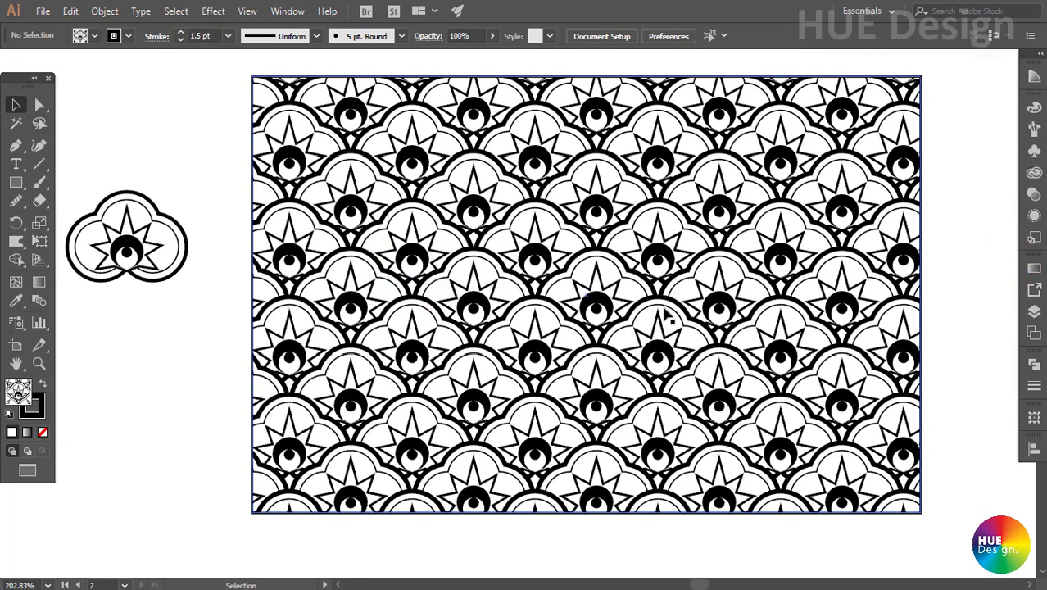
pyautogui.hotkey('ctrl', 'space')
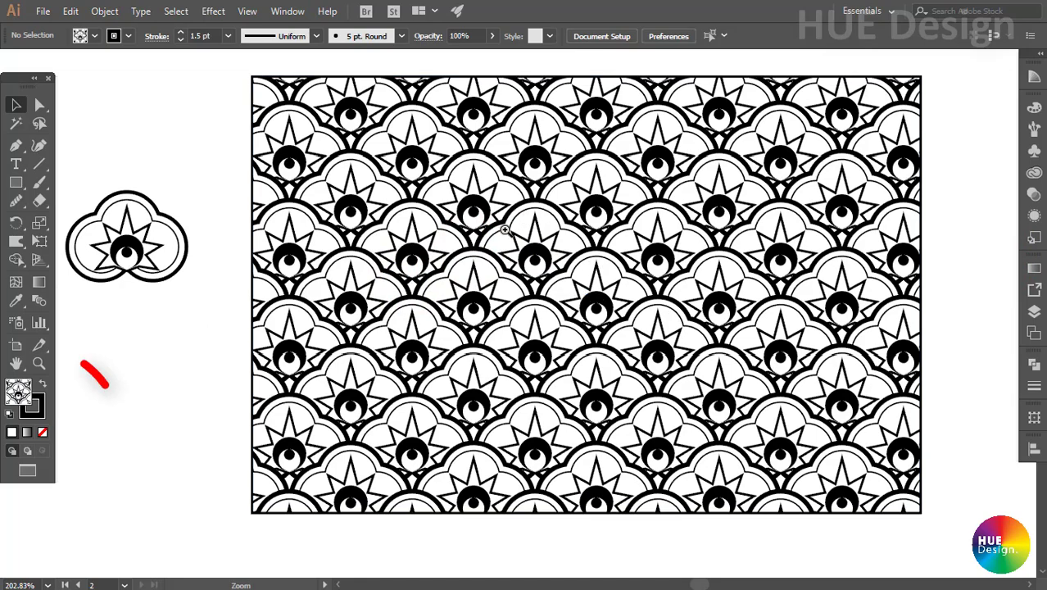
pyautogui.click(474, 227)
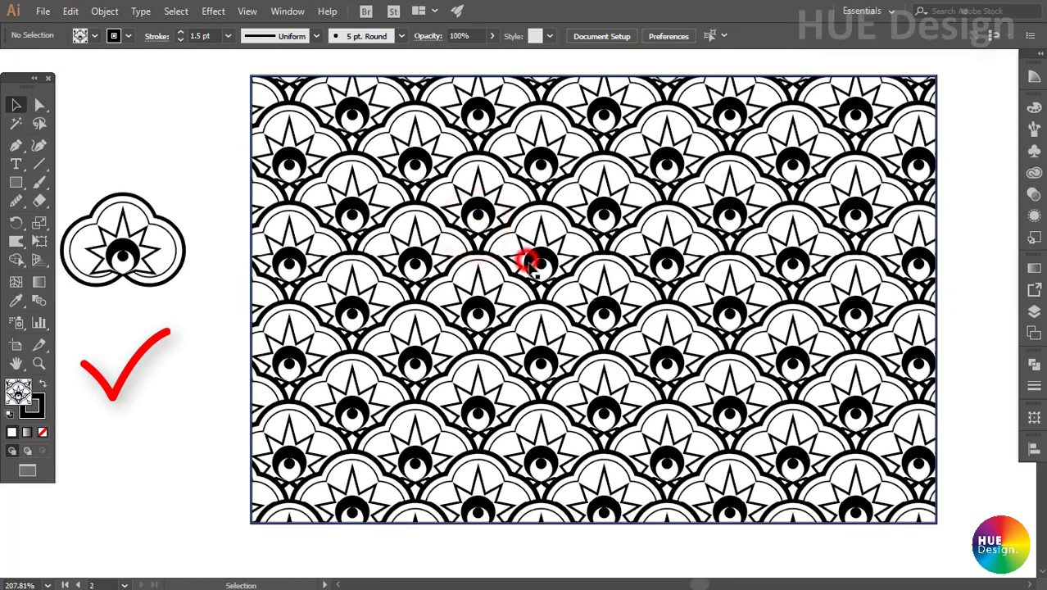